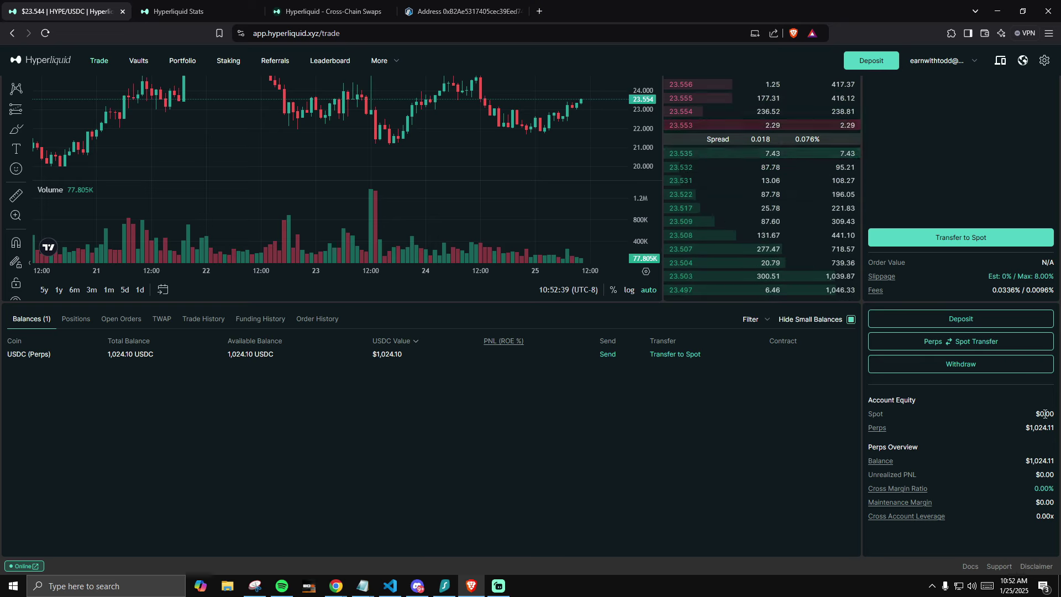
Step: Transfer 1000 USDC from the Perps balance to the Spot balance
scroll(656, 484, "up", 3)
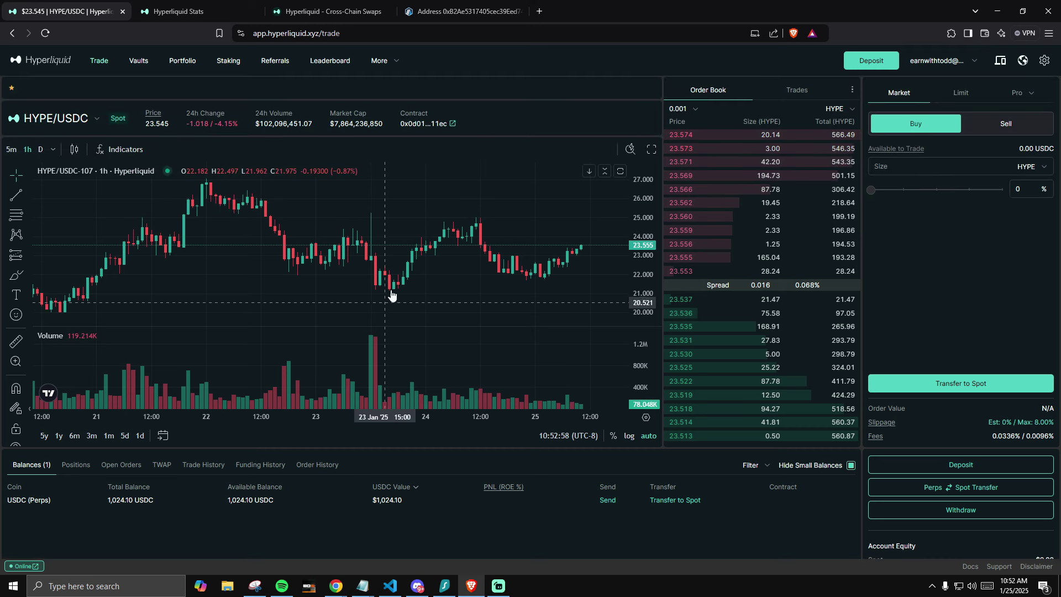
scroll(851, 464, "down", 3)
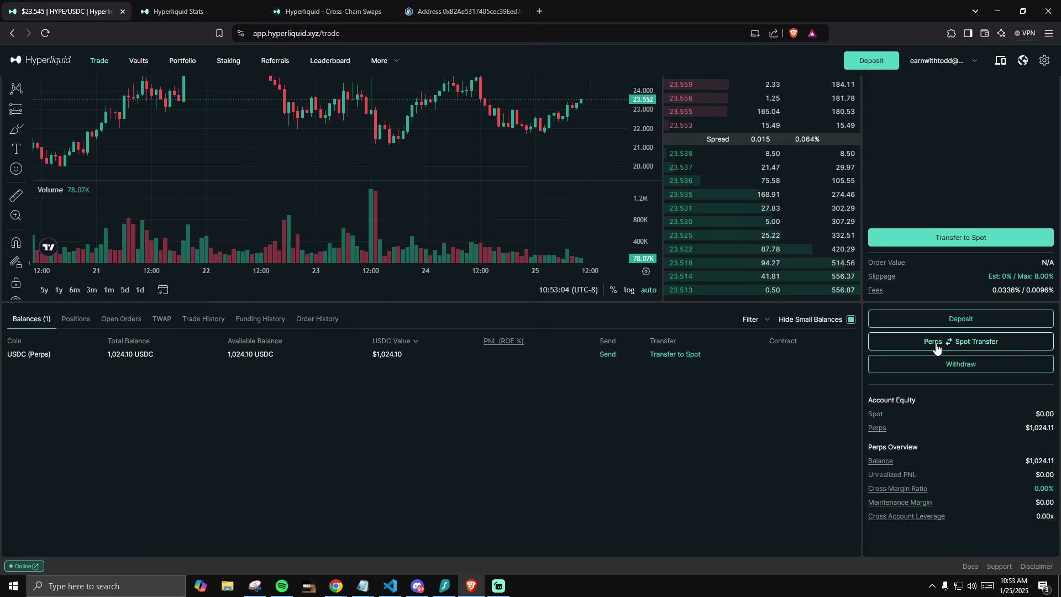
left_click(874, 348)
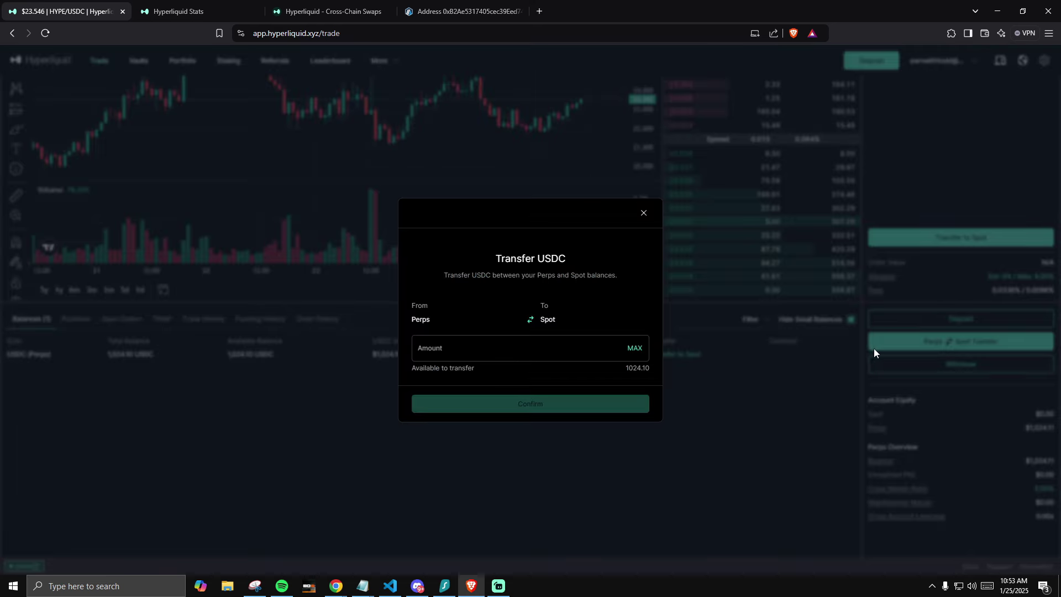
left_click(508, 343)
type("1000")
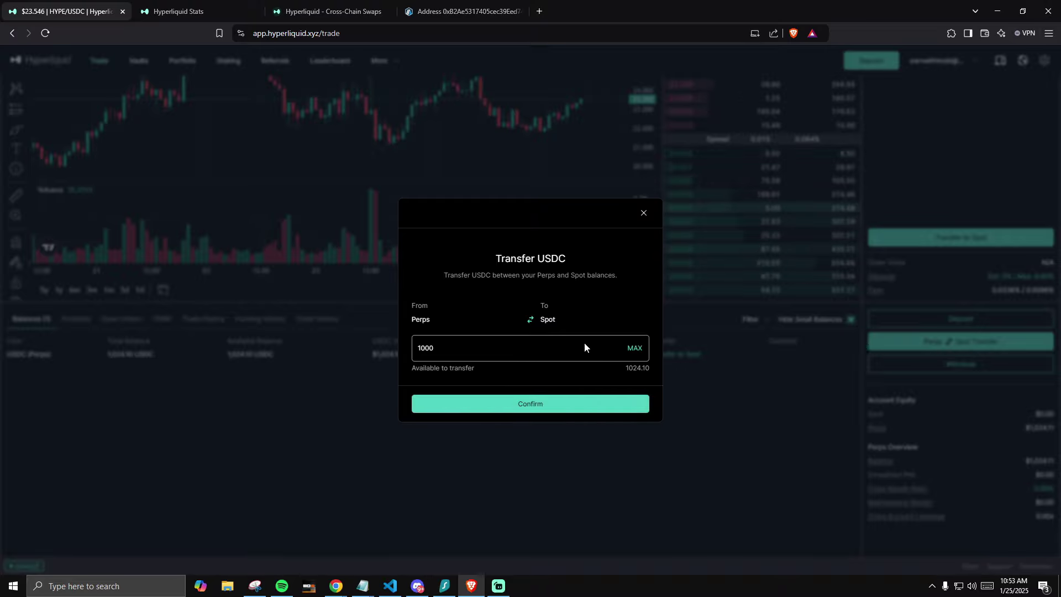
left_click(566, 405)
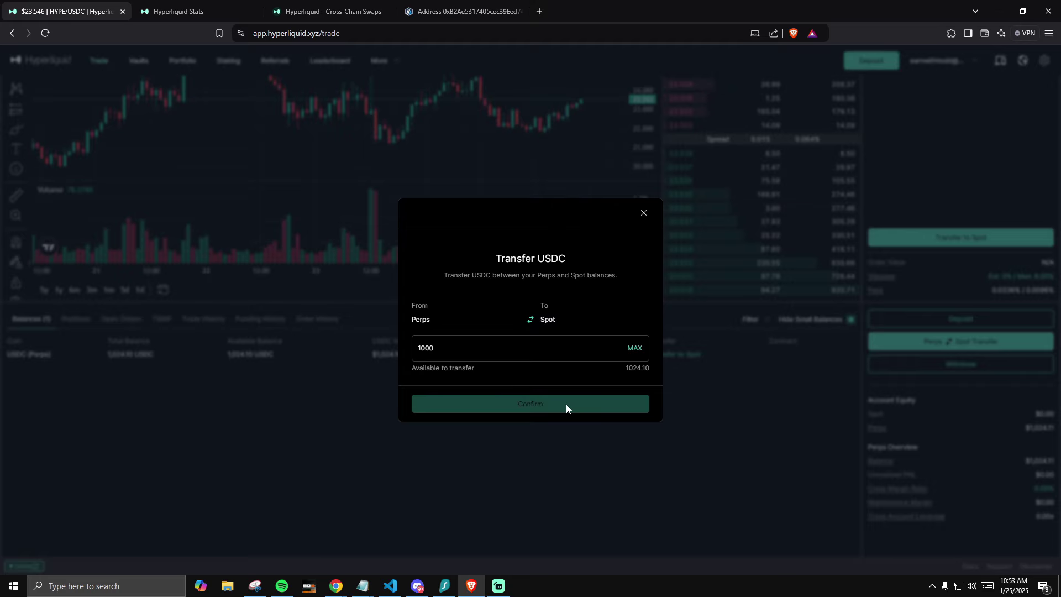
Step: Browse the spot coin list, search it for hpepe and open the HPEPE/USDC market
scroll(389, 464, "up", 2)
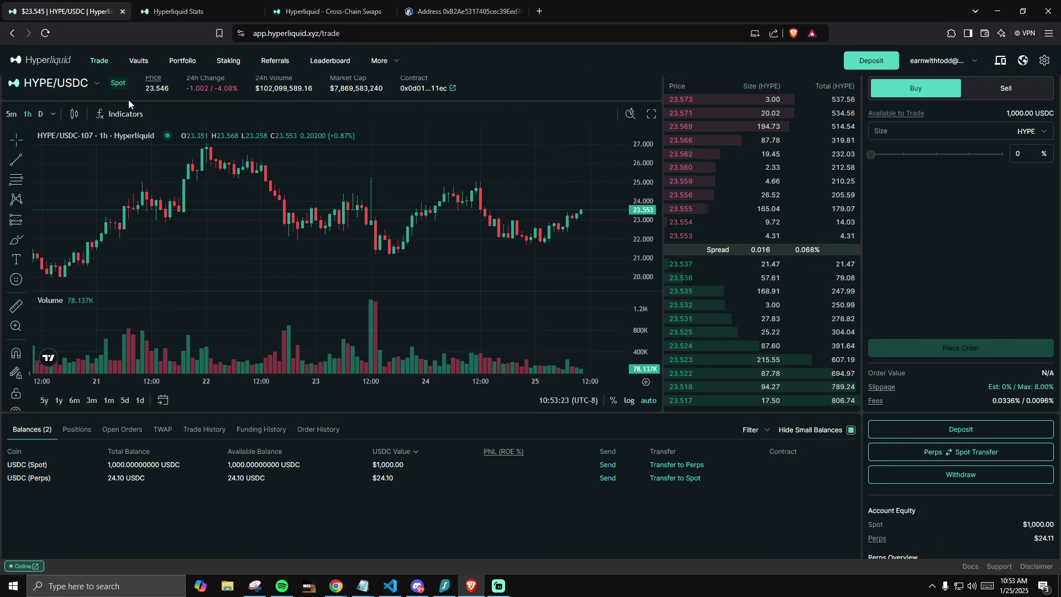
left_click(94, 84)
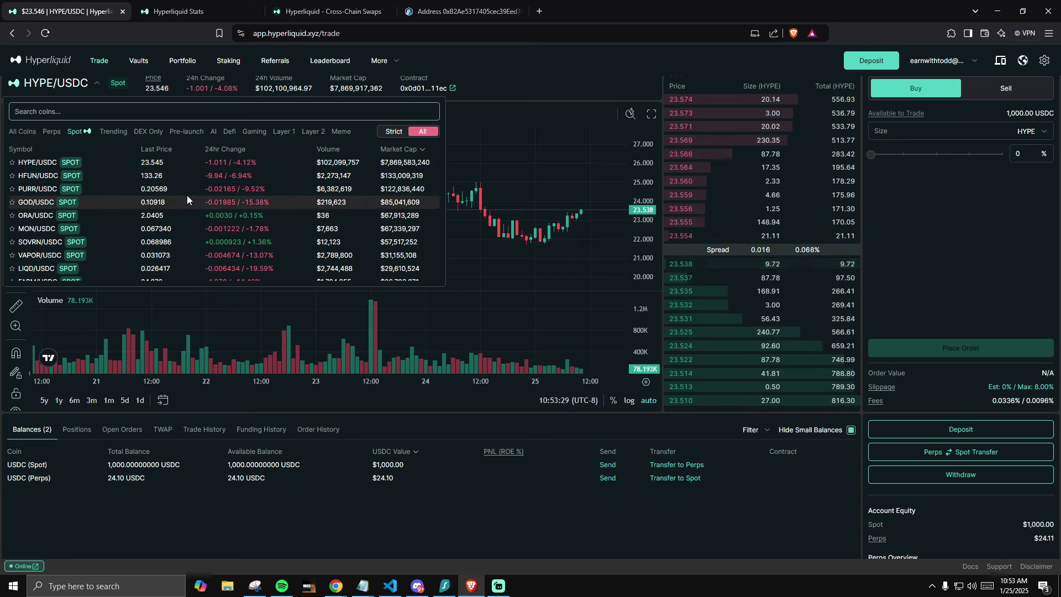
scroll(298, 205, "down", 10)
scroll(298, 204, "down", 10)
scroll(83, 215, "up", 20)
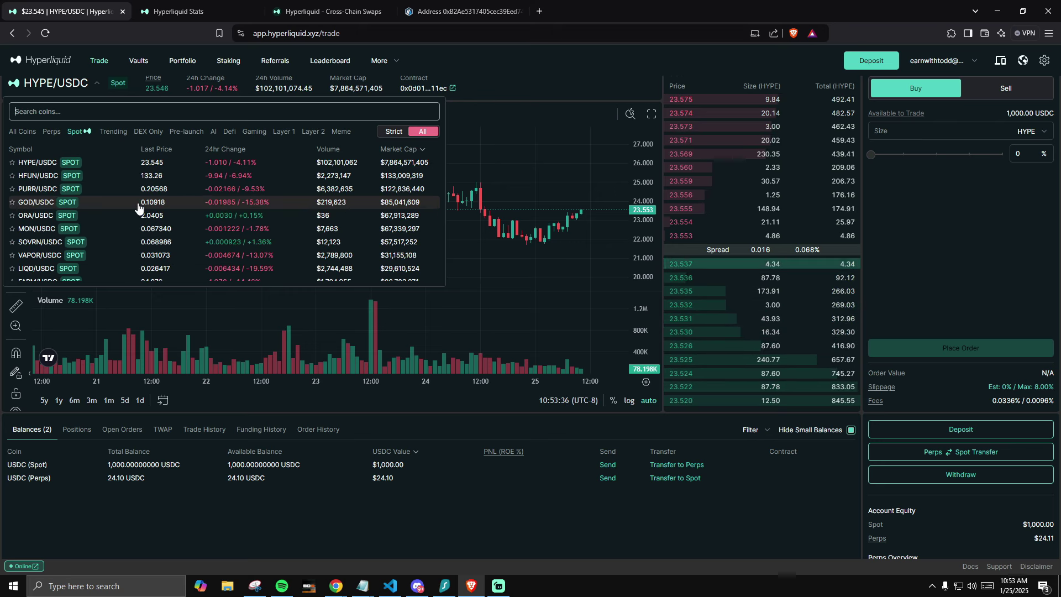
scroll(256, 208, "down", 5)
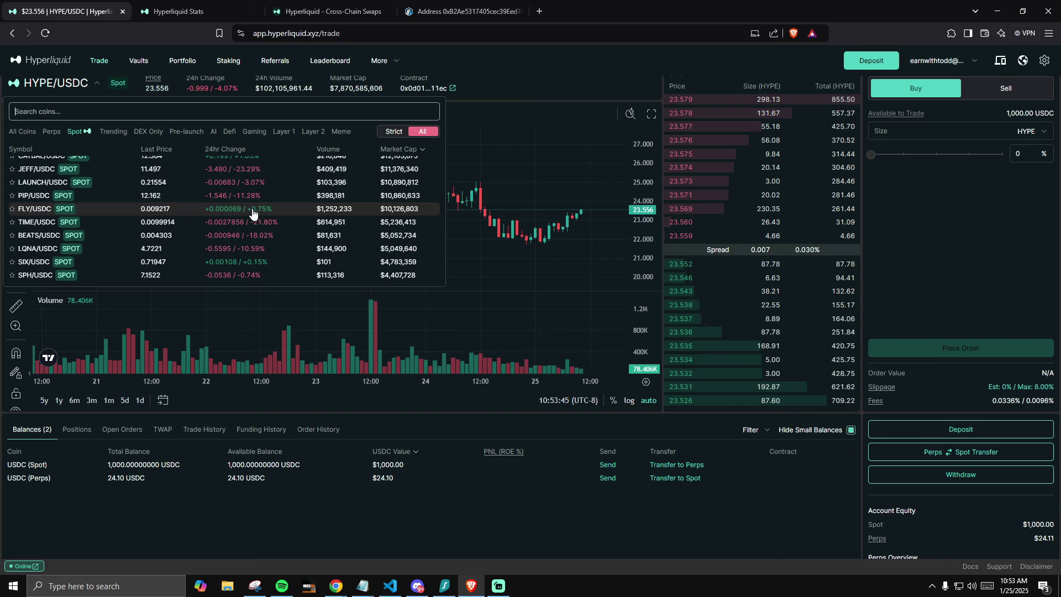
scroll(253, 212, "down", 5)
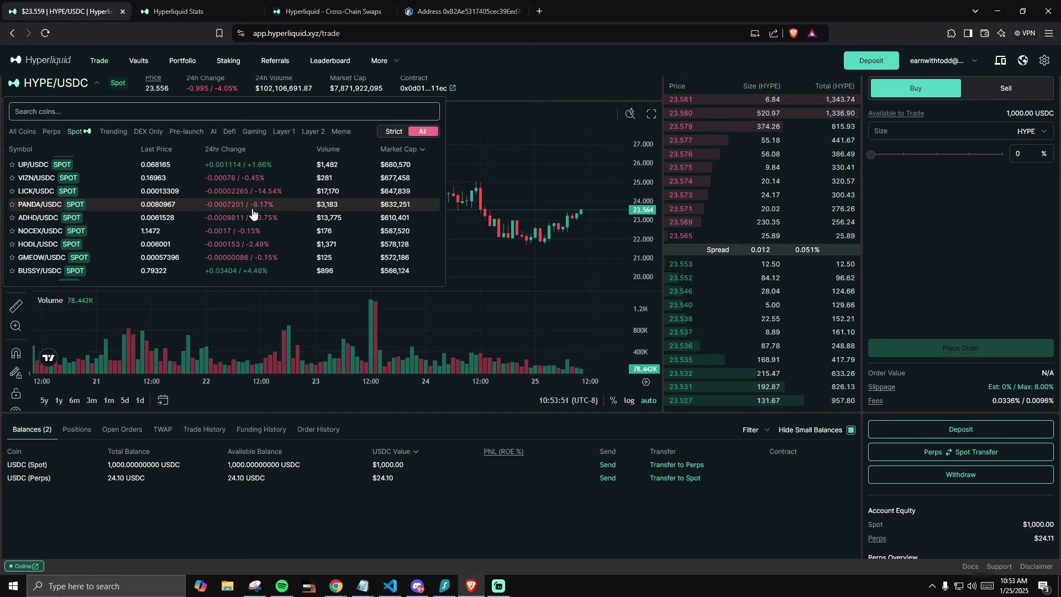
type("hpepe")
left_click(113, 164)
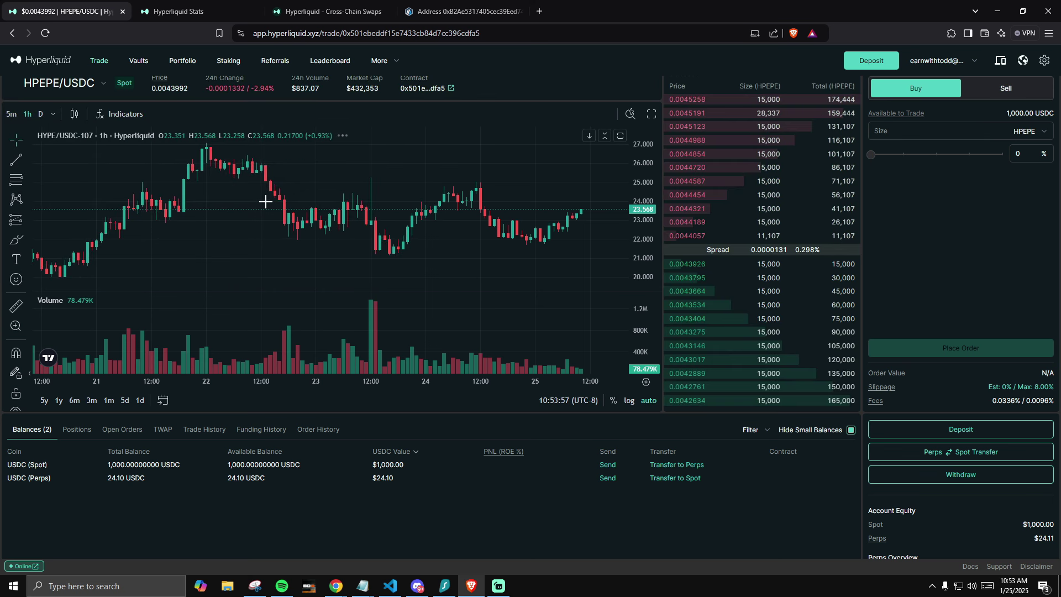
Step: Set the HPEPE/USDC chart to the daily interval and measure the price drop from the December peak to the current level
left_click(40, 115)
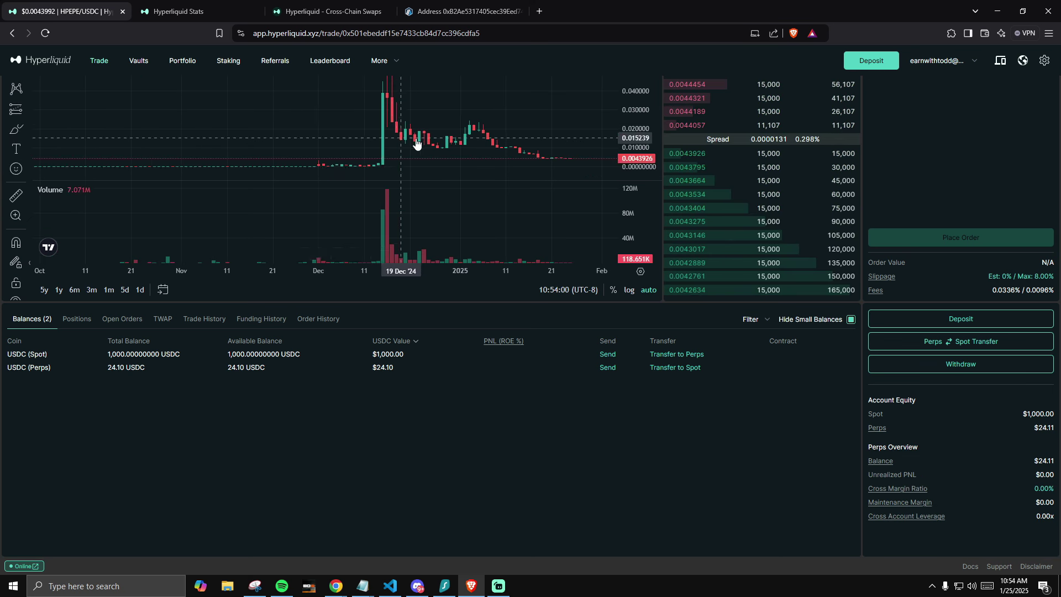
scroll(453, 105, "up", 1)
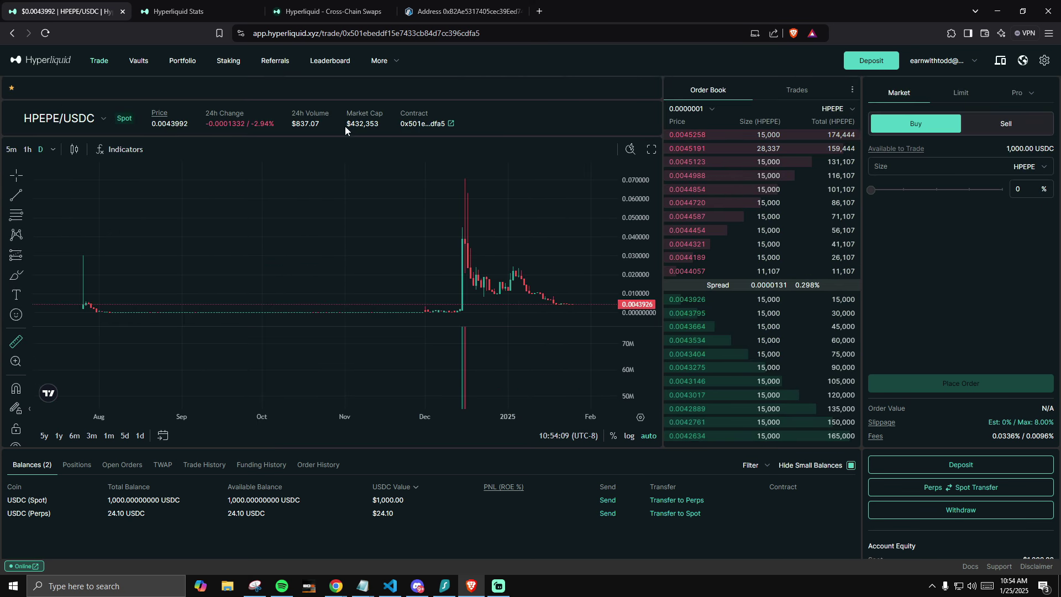
left_click(479, 178, "shift")
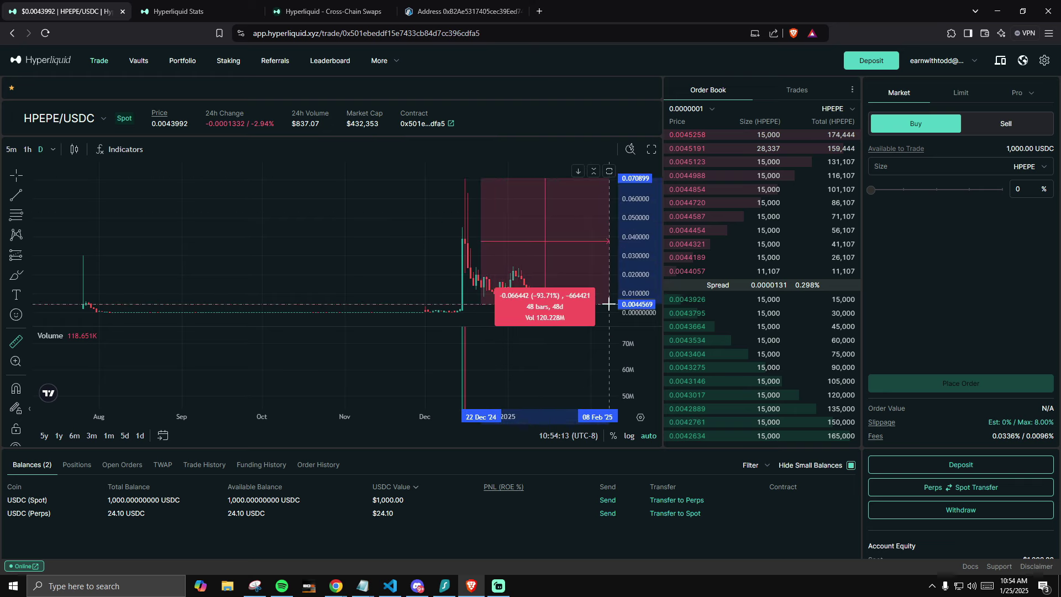
left_click(377, 239)
Step: Examine the HPEPE daily price history back to its launch and measure the rise at the start of the December spike
scroll(442, 230, "up", 3)
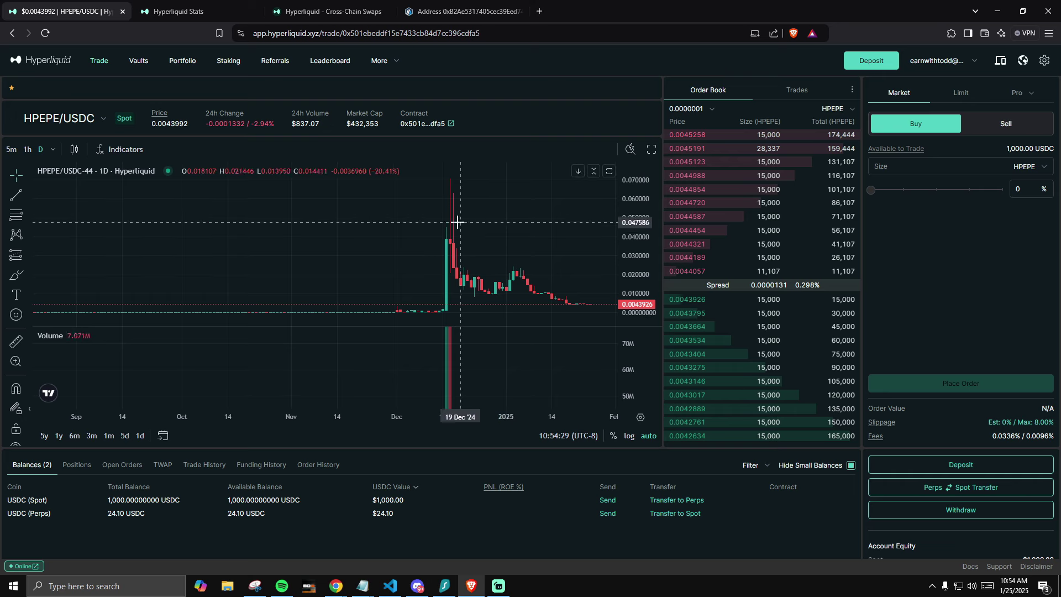
left_click_drag(294, 257, 627, 242)
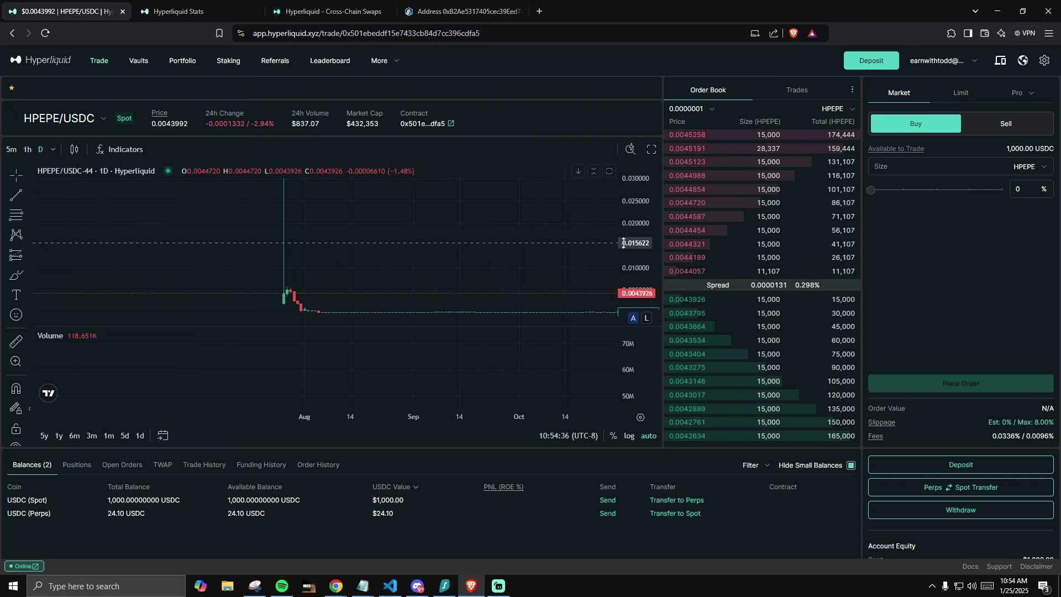
left_click_drag(365, 245, 560, 240)
scroll(559, 239, "up", 8)
scroll(535, 253, "down", 6)
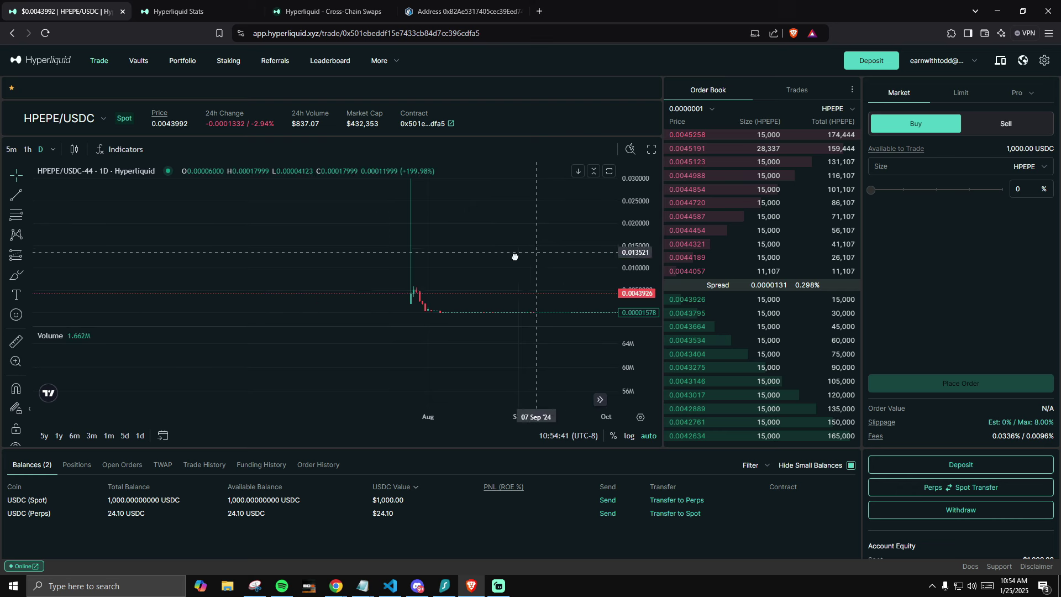
left_click_drag(552, 314, 449, 312)
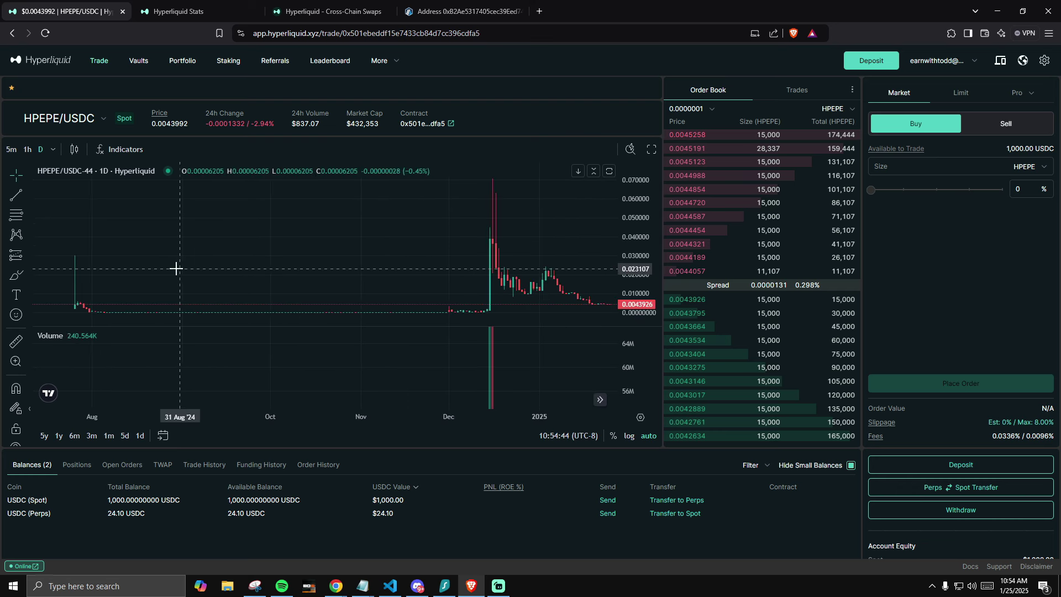
left_click(475, 311, "shift")
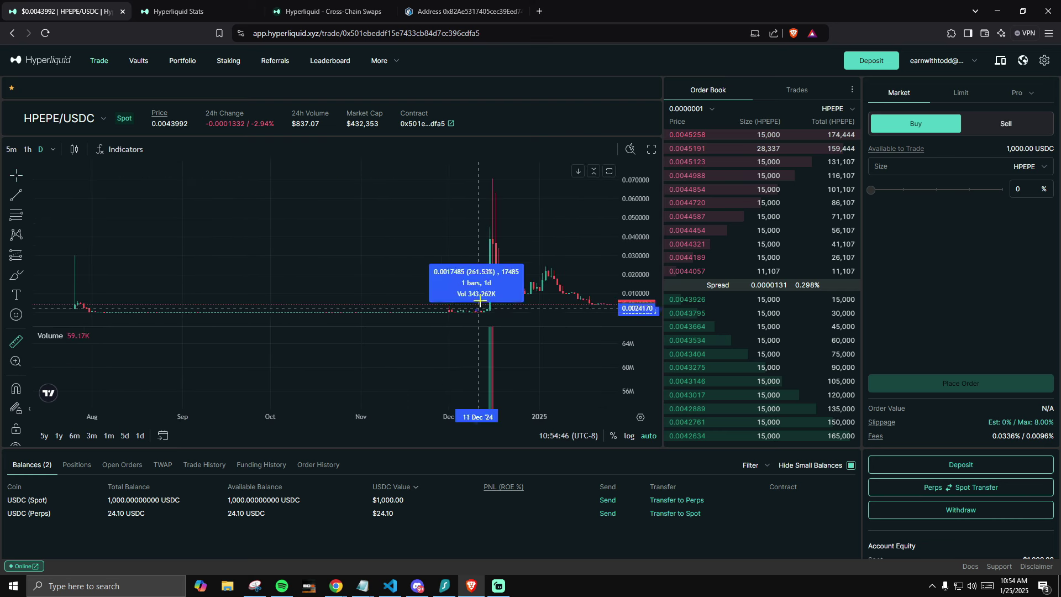
left_click(335, 262)
scroll(363, 218, "up", 5)
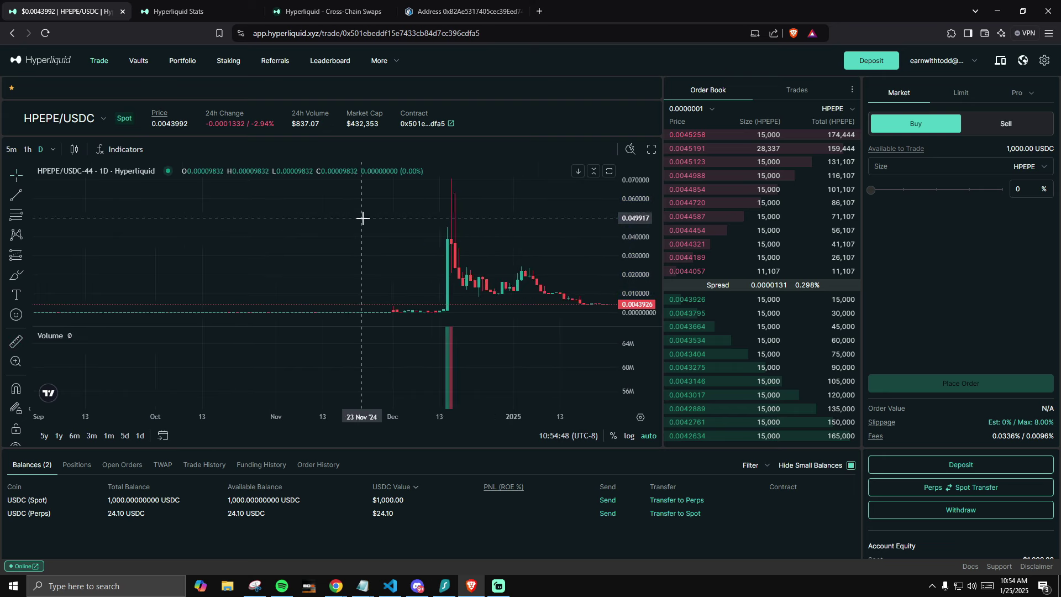
left_click_drag(564, 209, 454, 224)
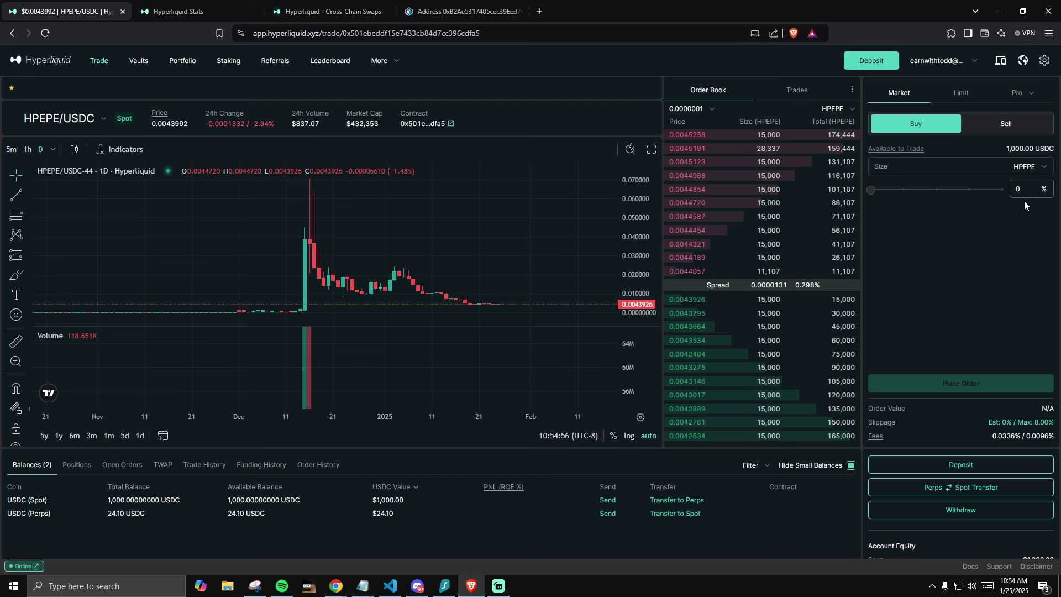
Step: Place a market buy order for 22731 HPEPE using 10% of the available USDC
type("10")
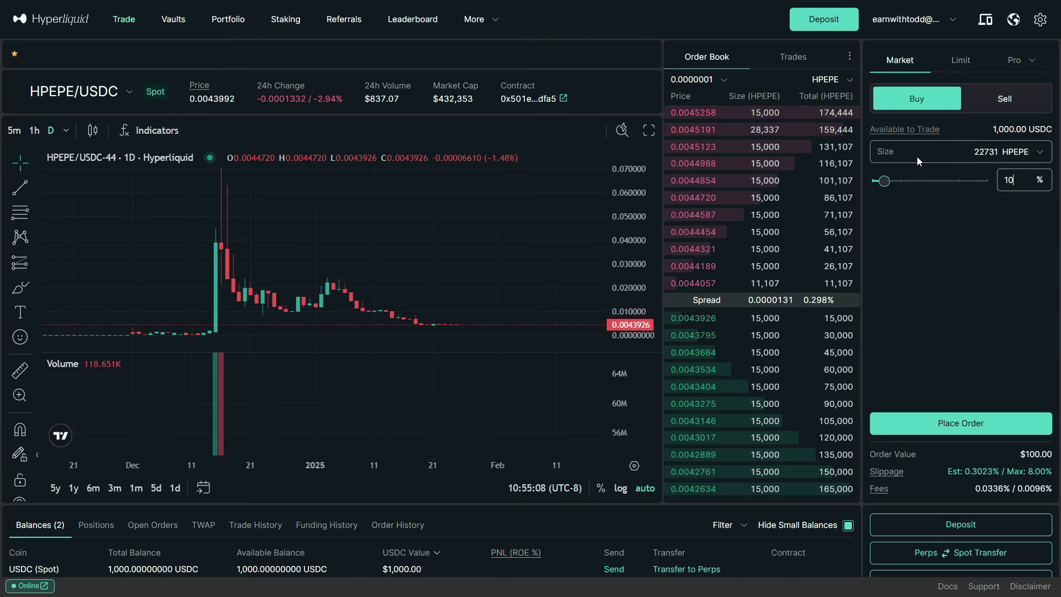
mouse_move(893, 184)
left_mouse_down()
mouse_move(875, 182)
mouse_move(885, 186)
left_mouse_up()
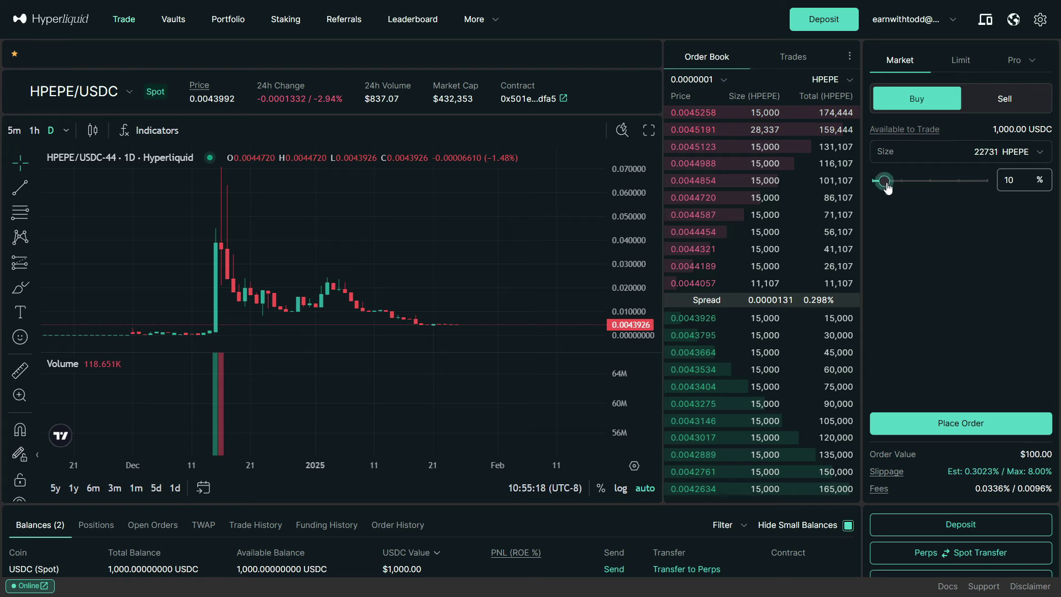
left_click_drag(876, 186, 872, 183)
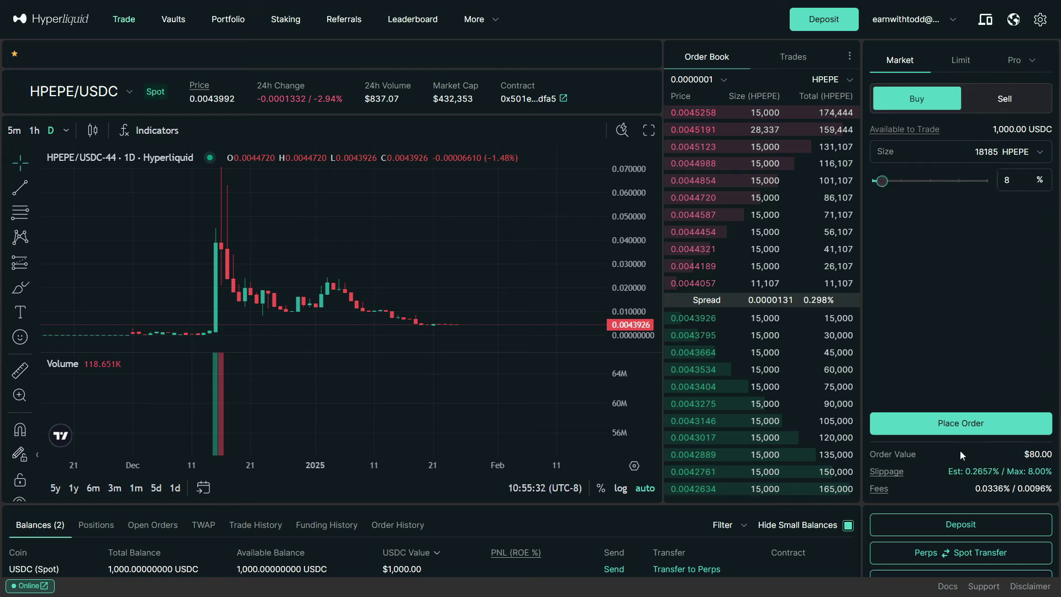
left_click_drag(883, 180, 887, 184)
left_click(1000, 423)
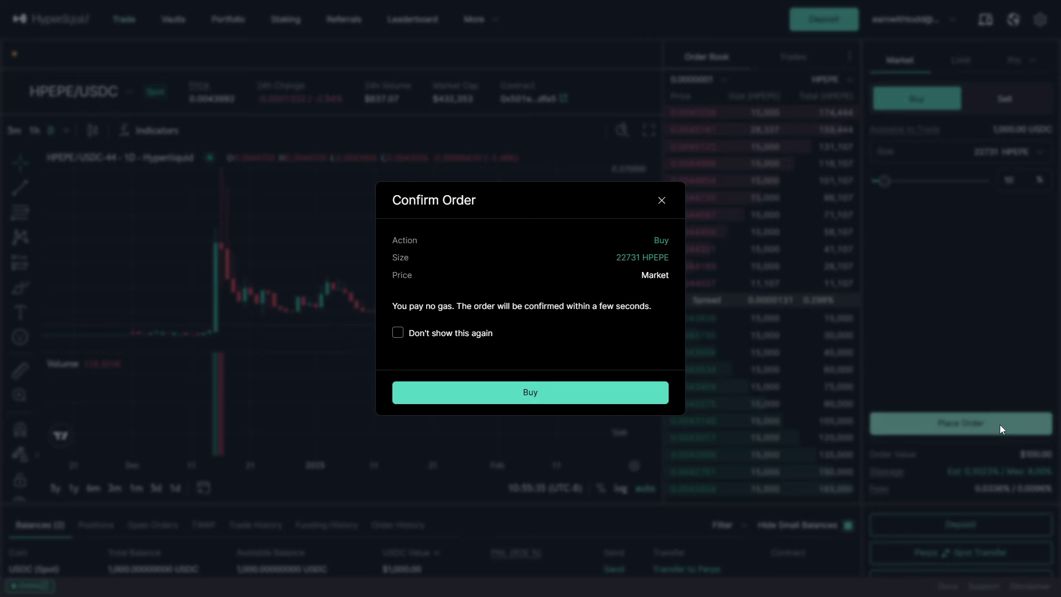
left_click(502, 398)
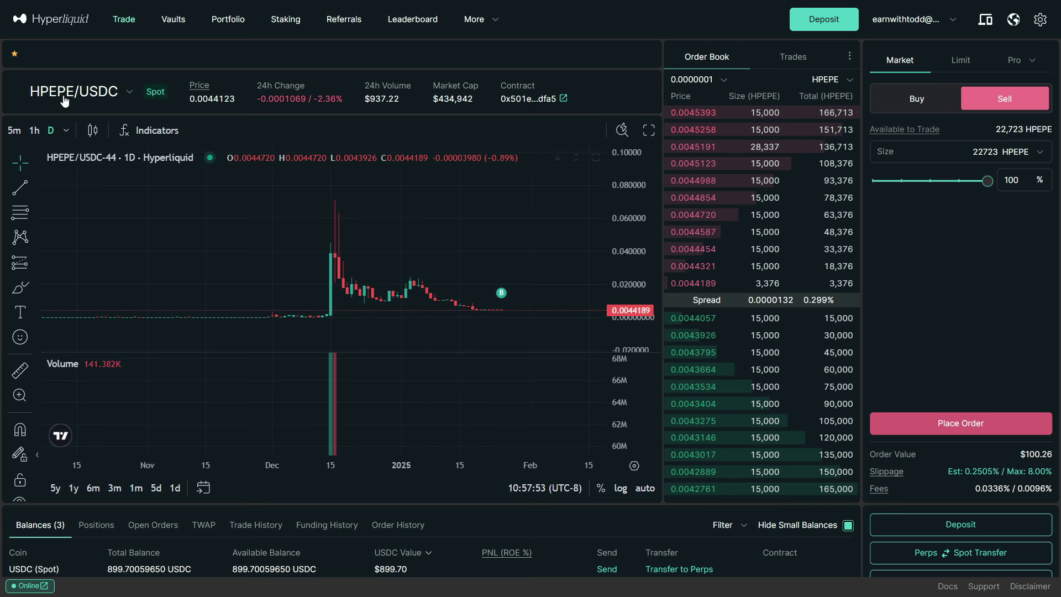
Step: Switch from HPEPE/USDC to the TRUMP-USD perpetual market
left_click(127, 94)
left_click(65, 155)
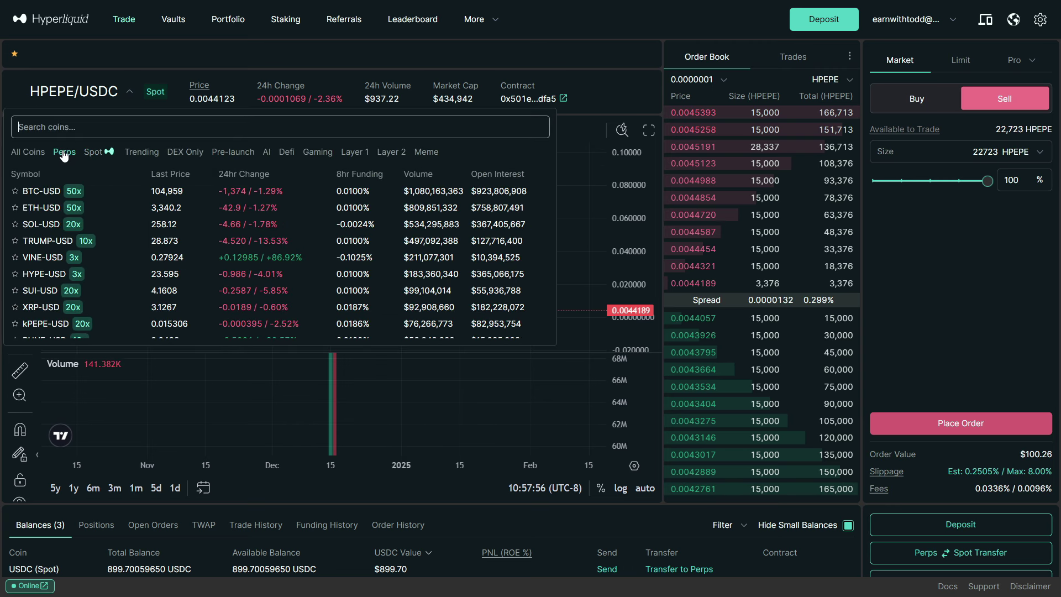
left_click(37, 242)
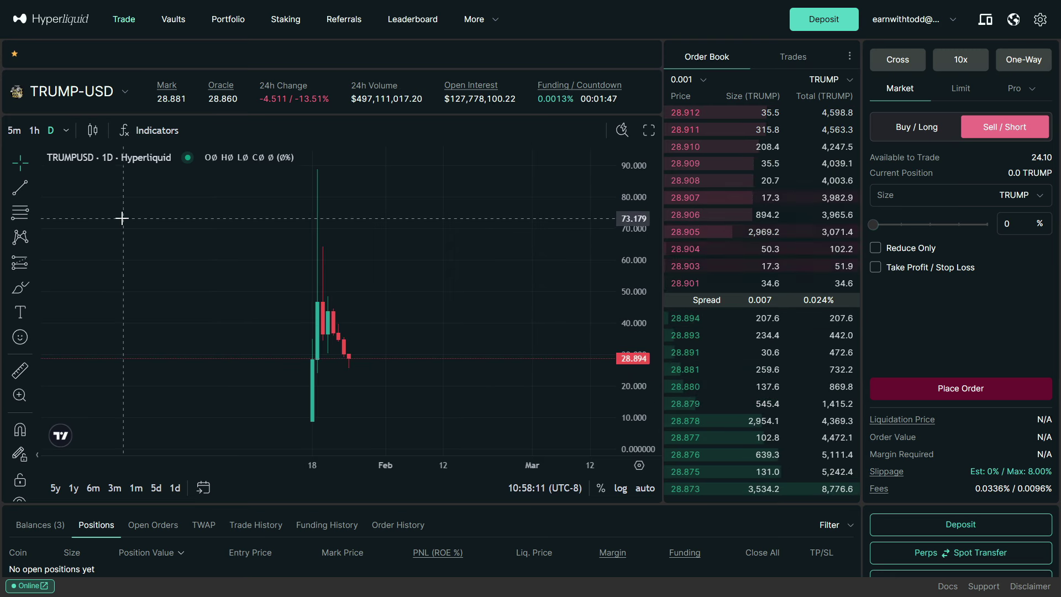
Step: Set the TRUMP-USD chart to the 5-minute interval and reset the chart view
left_click(20, 135)
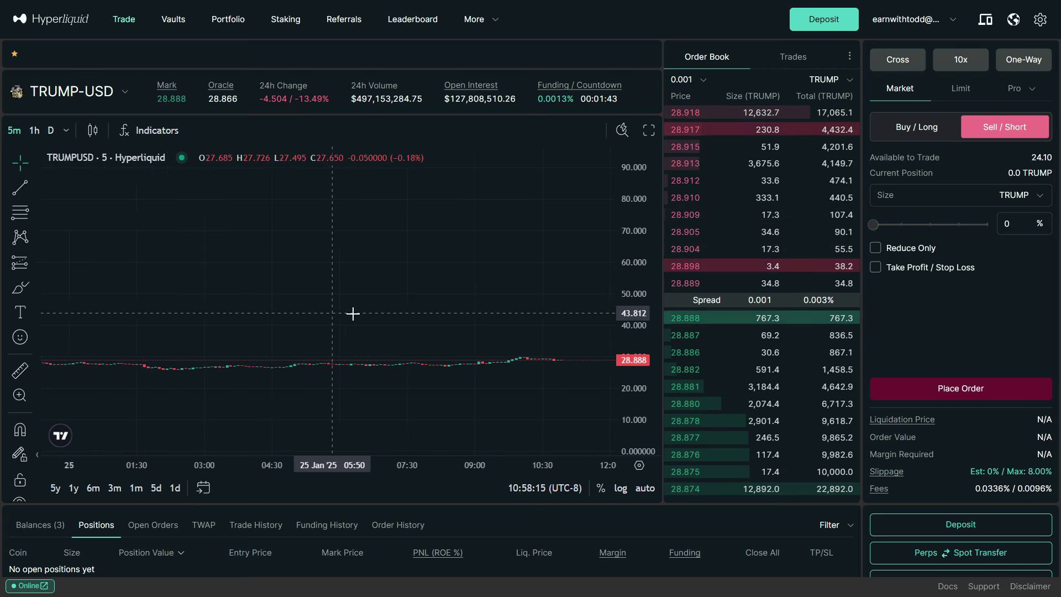
right_click(483, 266)
left_click(480, 274)
Step: Set the chart canvas grid lines to Horz only and apply the chart settings
right_click(480, 271)
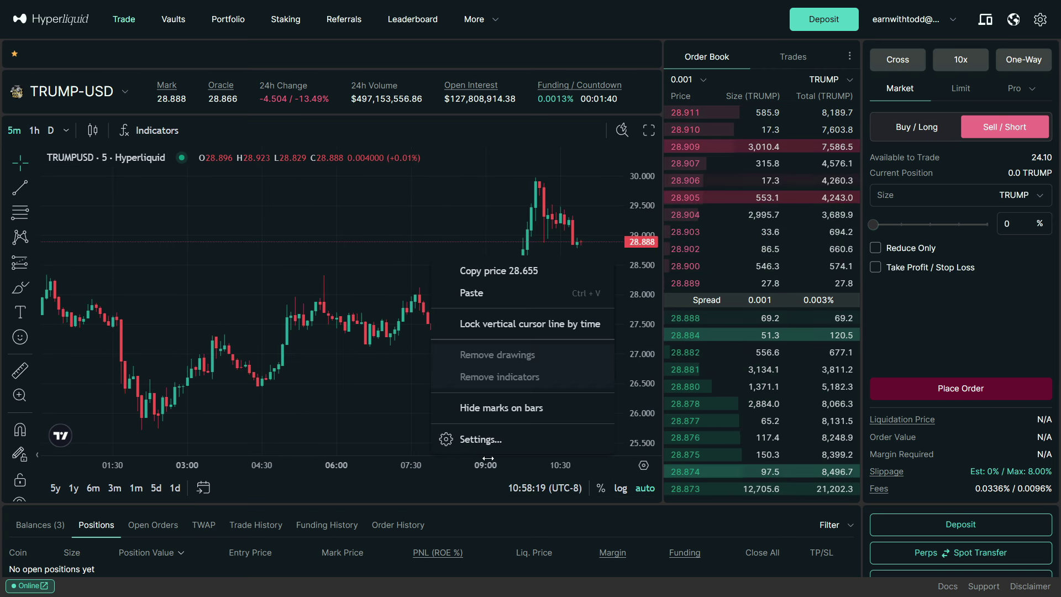
left_click(494, 440)
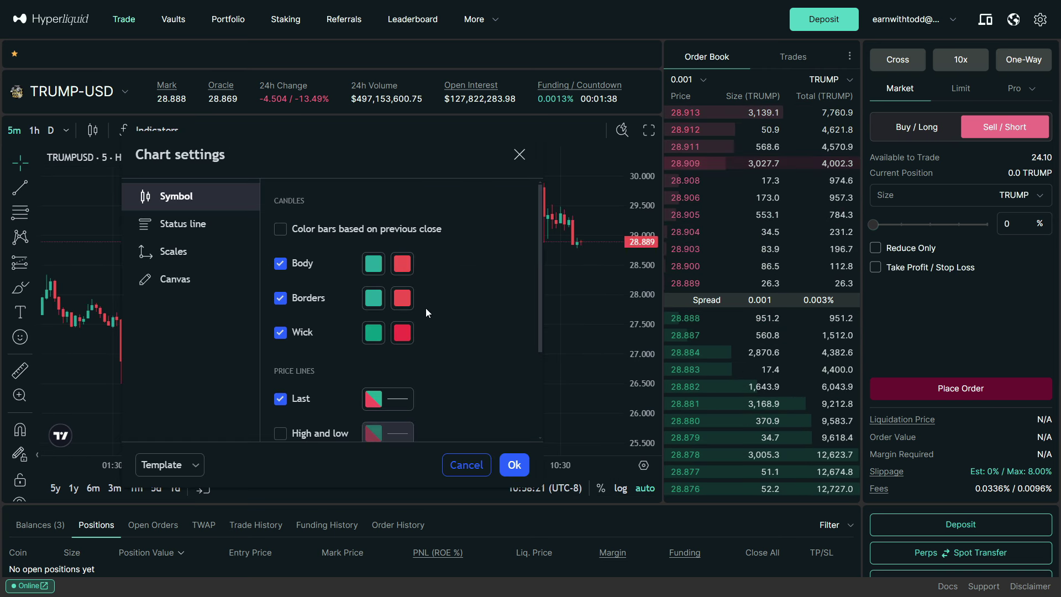
left_click(175, 278)
left_click(420, 264)
left_click(408, 334)
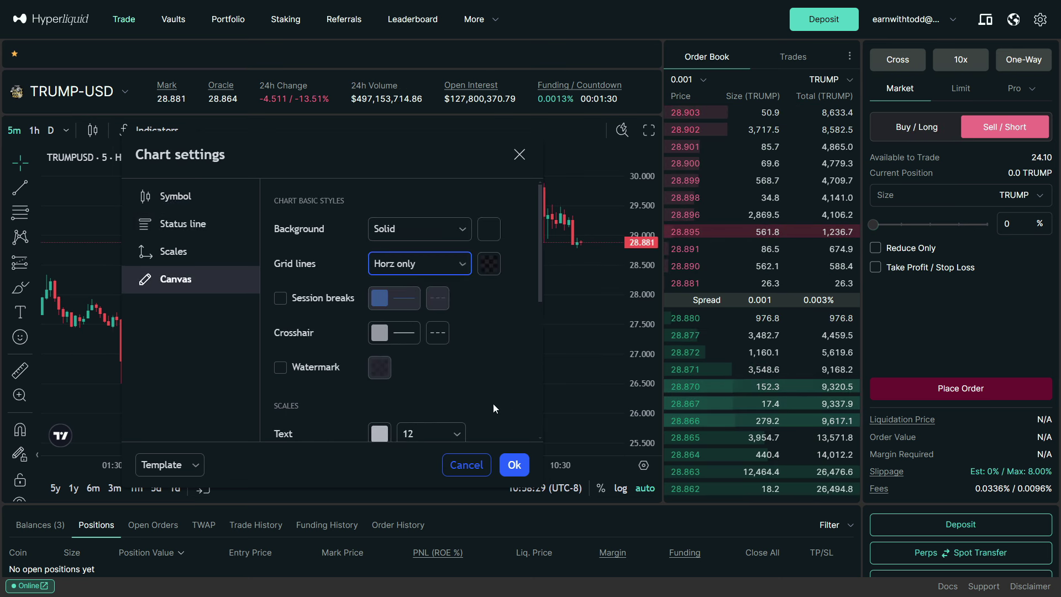
left_click(514, 465)
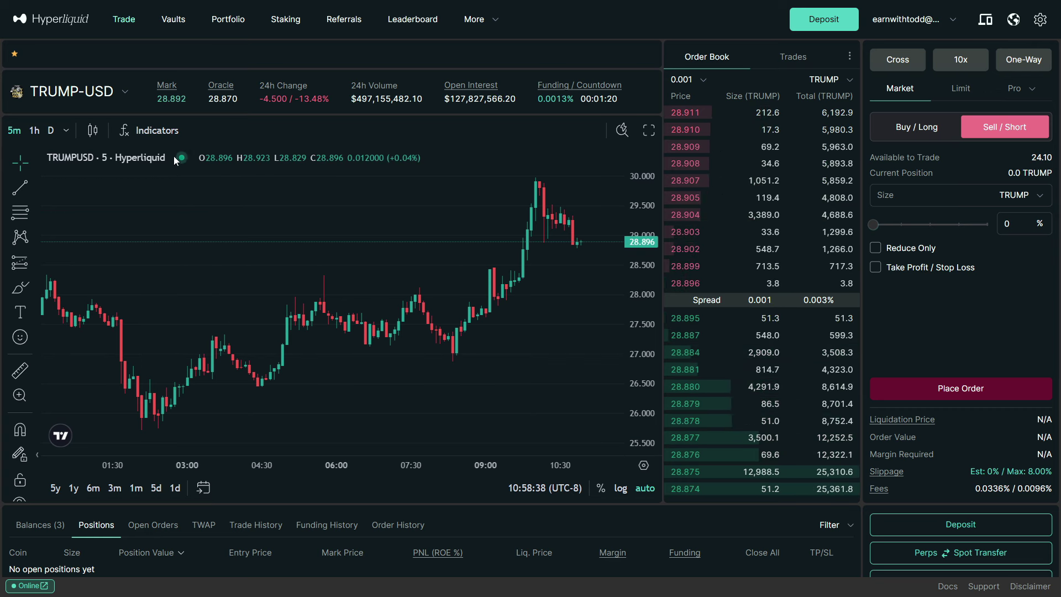
Step: Search the indicators for "ema" and add Moving Average Exponential to the TRUMP-USD chart
left_click(161, 133)
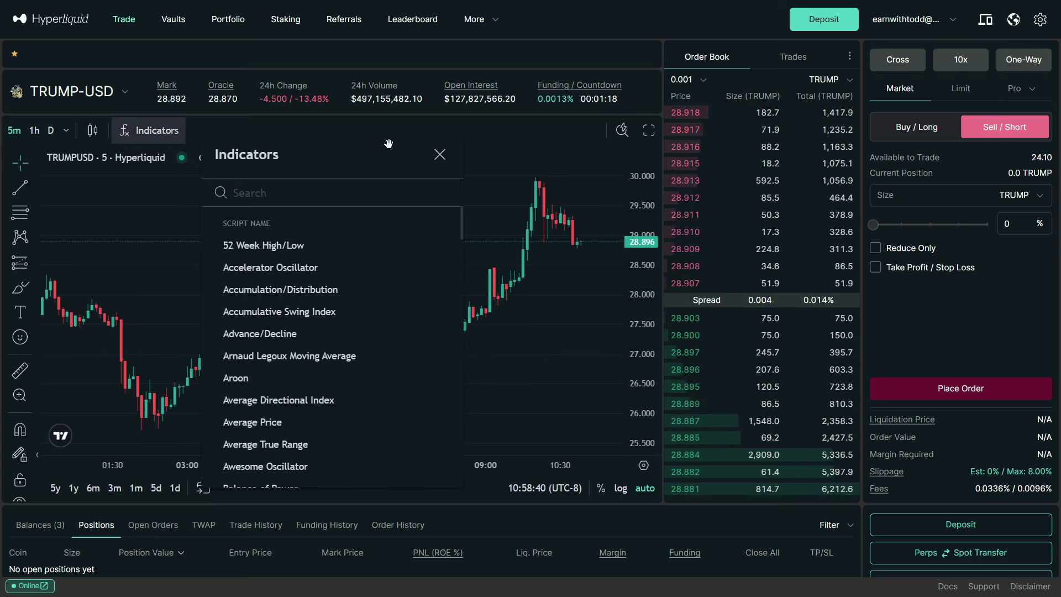
type("ema")
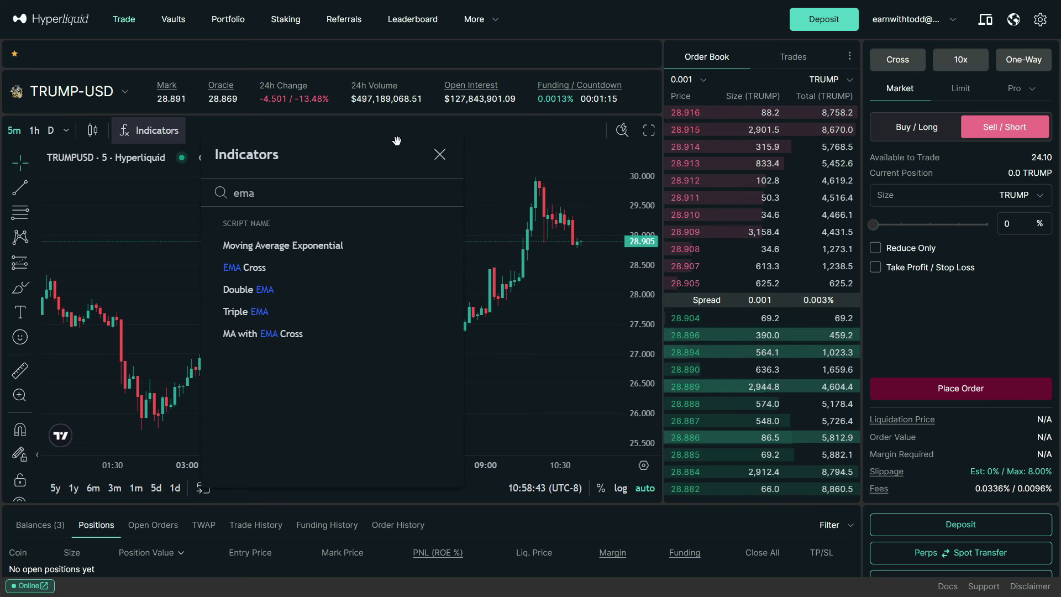
left_click(316, 244)
Step: Search the indicators for "smo" and add Smoothed Moving Average to the chart
key("BackSpace")
key("BackSpace")
key("BackSpace")
type("smo")
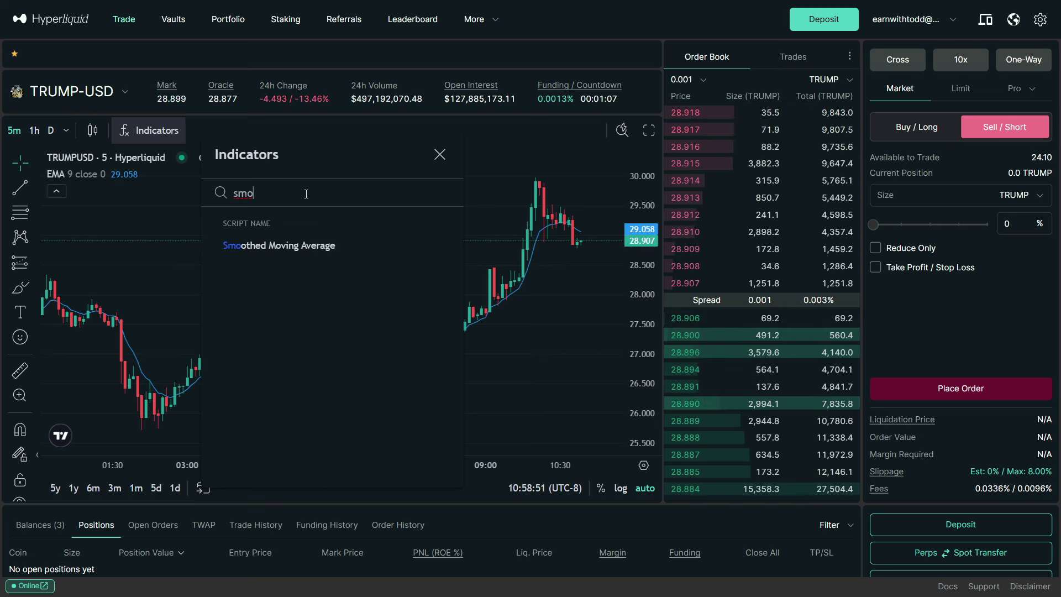
left_click(292, 247)
Step: Show the chart in full screen and set the EMA's length to 30 and its plot line to green
left_click(649, 130)
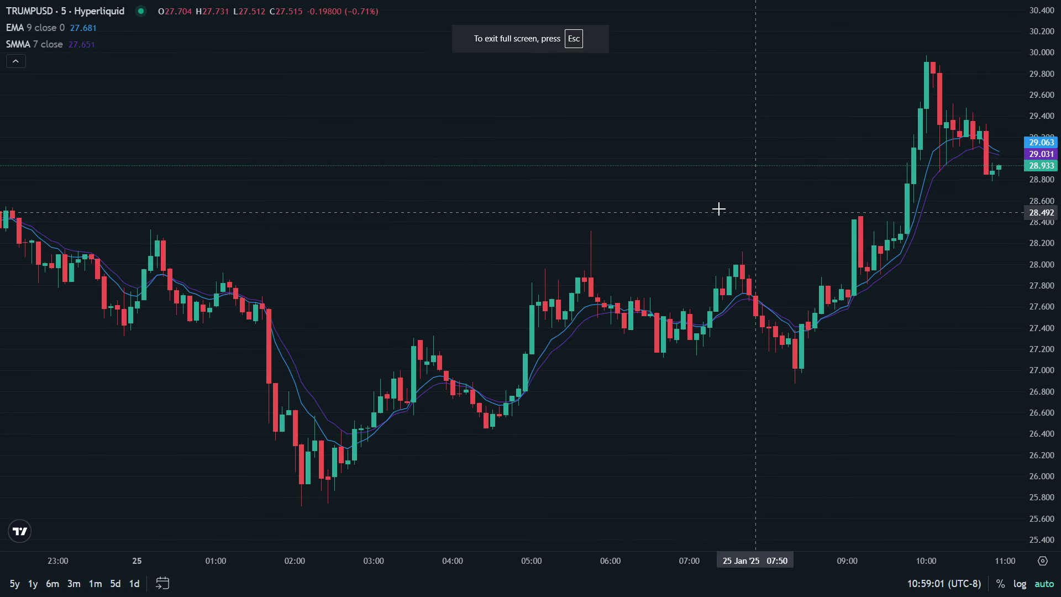
scroll(596, 196, "up", 2)
scroll(642, 152, "up", 1)
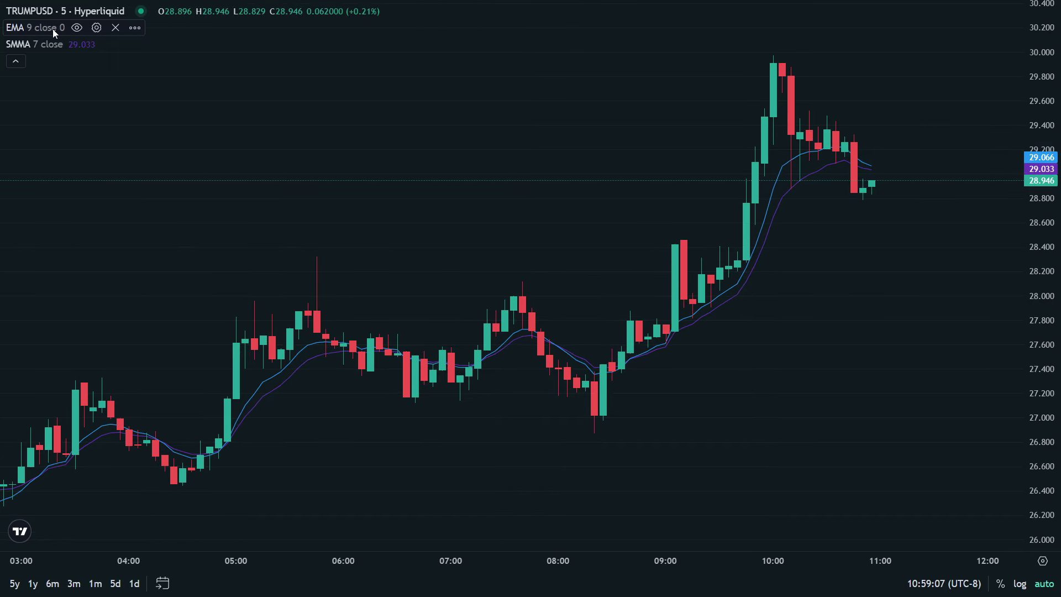
left_click(97, 28)
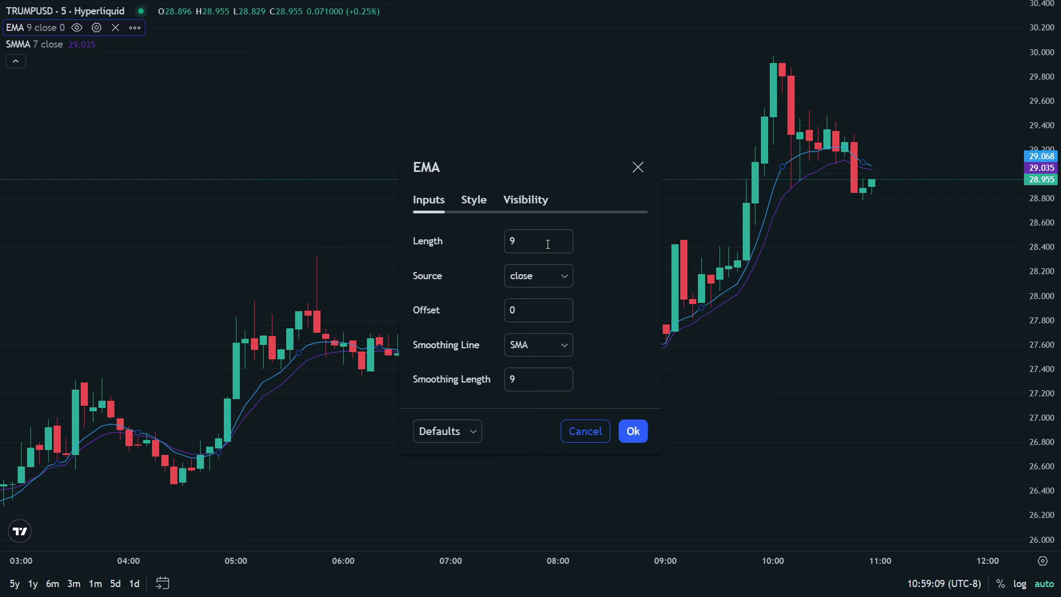
left_click(526, 236)
type("3")
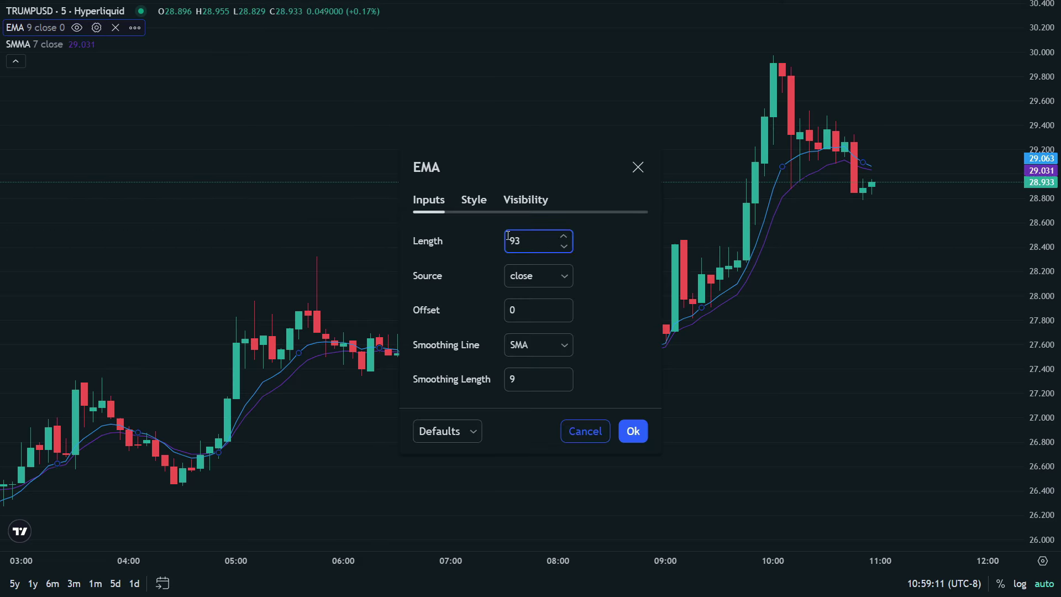
type("30")
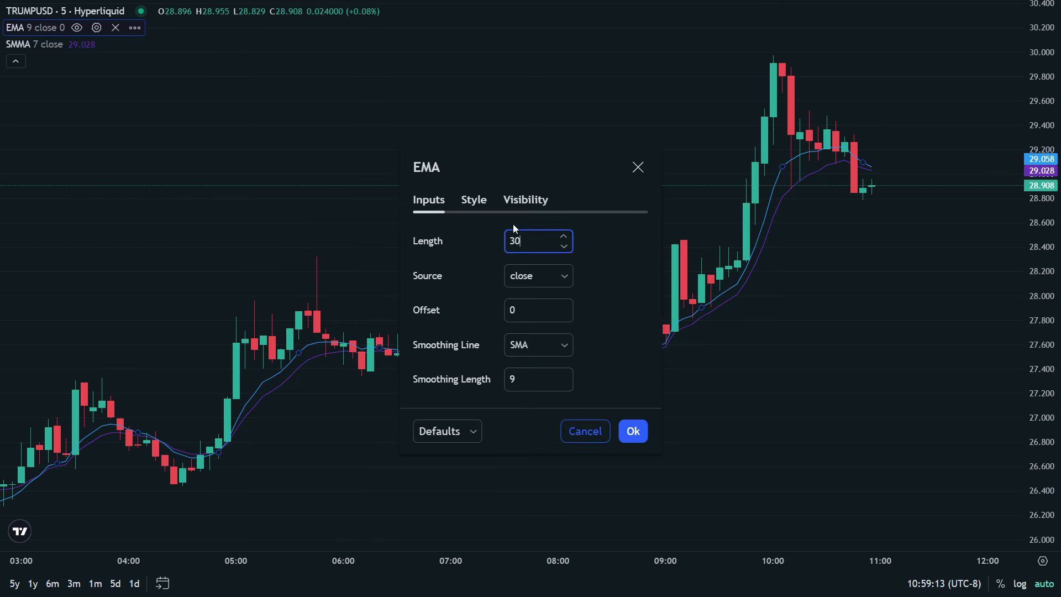
left_click(472, 207)
left_click(539, 247)
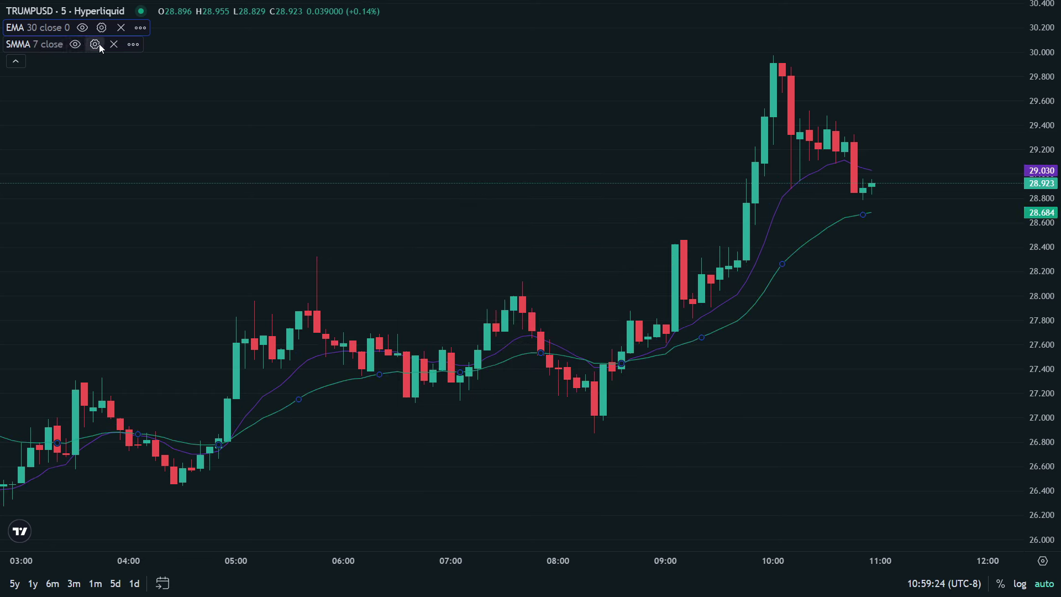
Step: Set the SMMA's length to 100 and its plot line to yellow
left_click(96, 46)
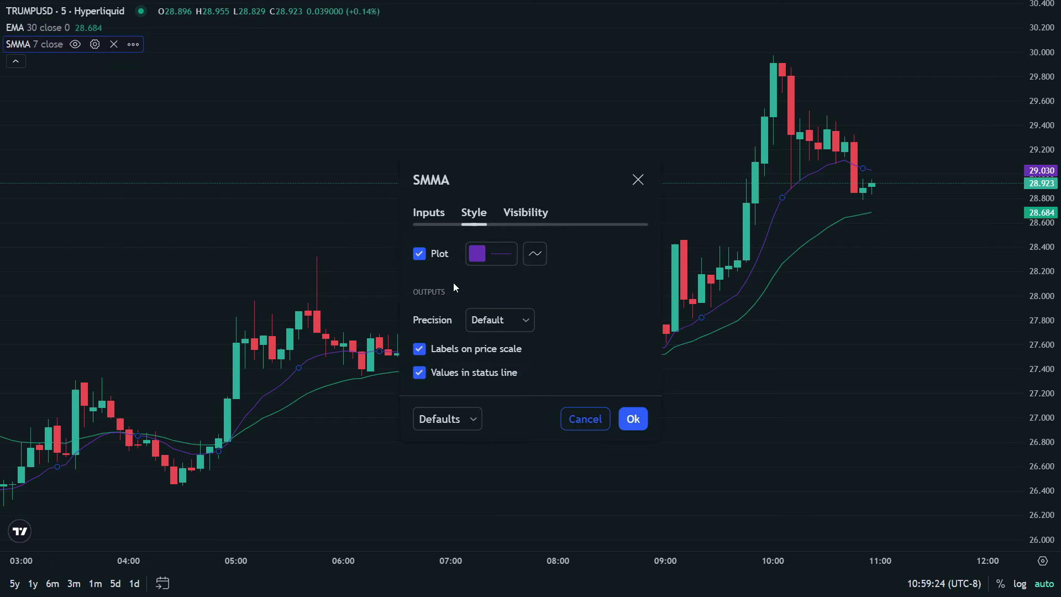
left_click(430, 214)
type("1")
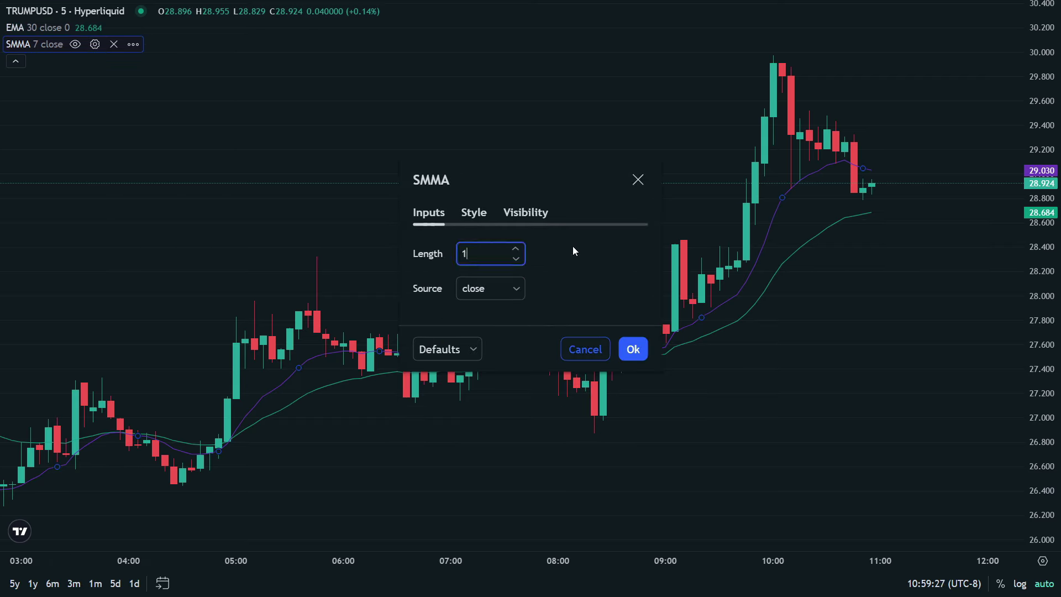
type("00")
left_click(476, 214)
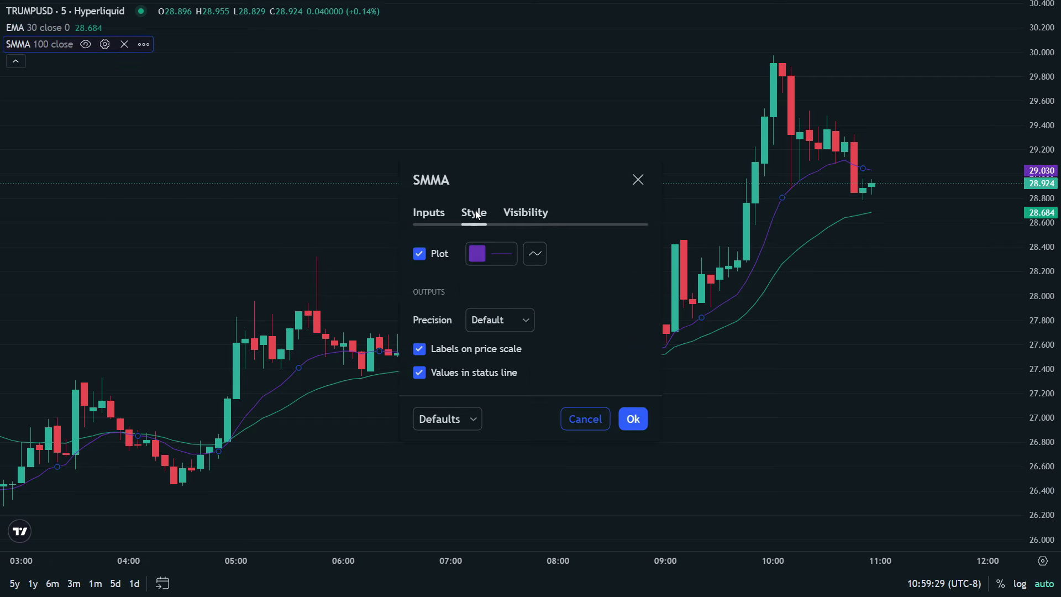
left_click(494, 254)
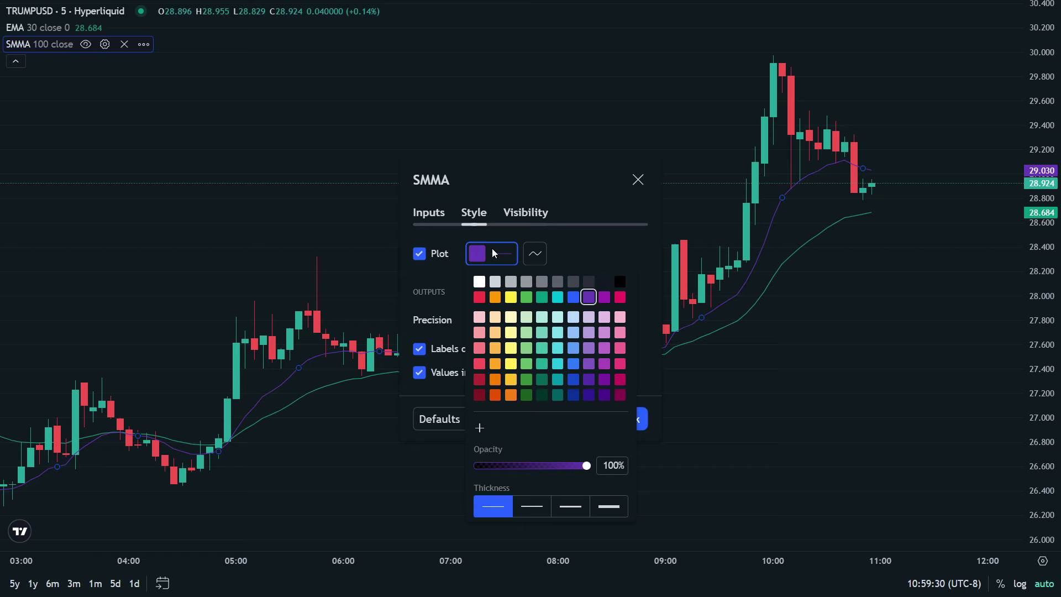
left_click(512, 297)
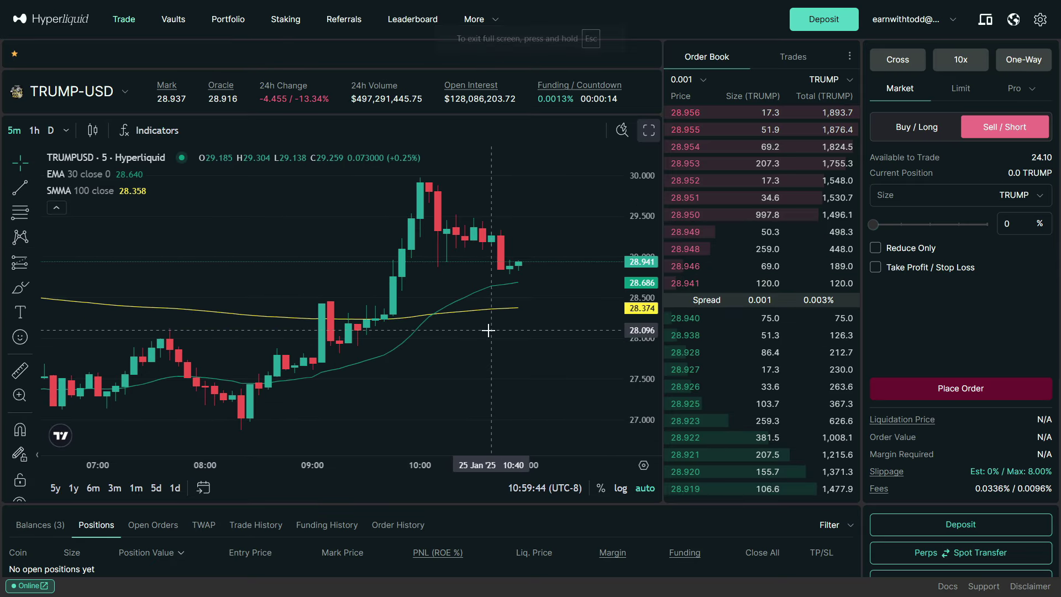
Step: Examine how the EMA and SMMA lines relate to price across the 5-minute history of 23 to 25 January
scroll(481, 331, "up", 2)
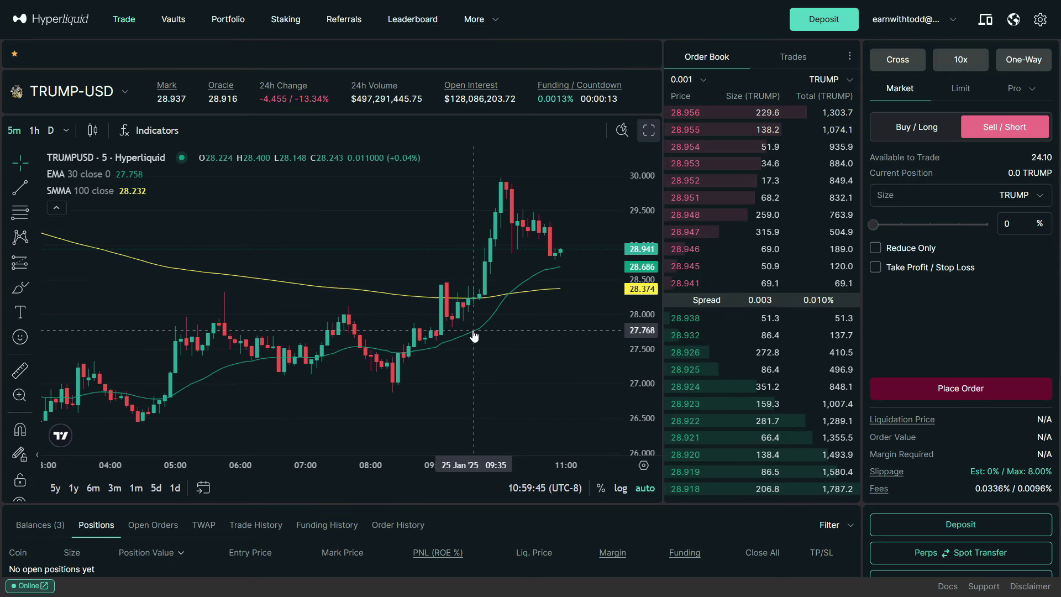
scroll(453, 321, "down", 3)
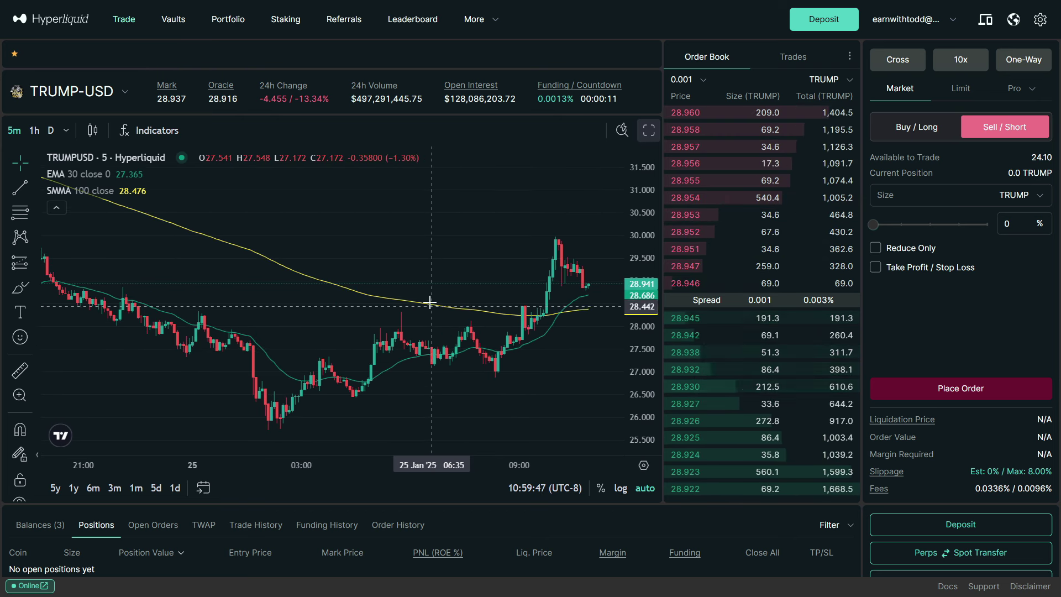
left_click_drag(366, 224, 455, 249)
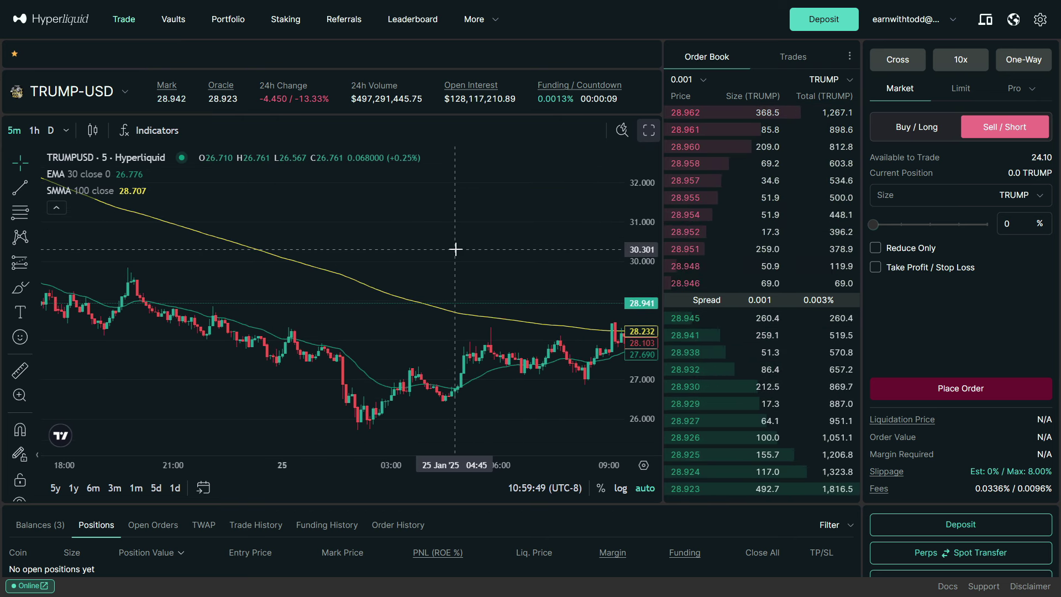
scroll(455, 249, "left", 10)
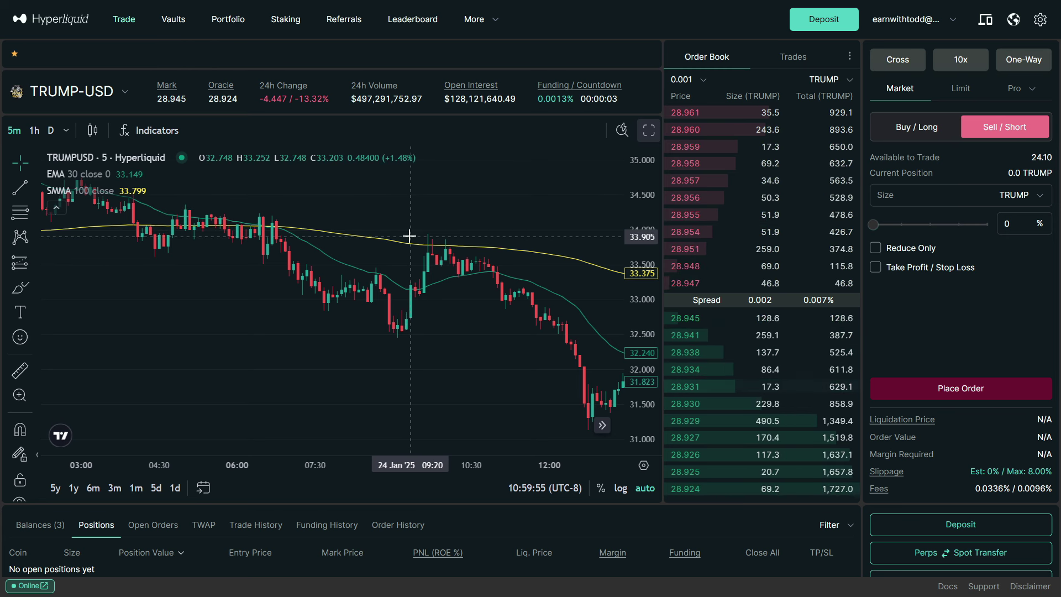
left_click_drag(509, 351, 394, 361)
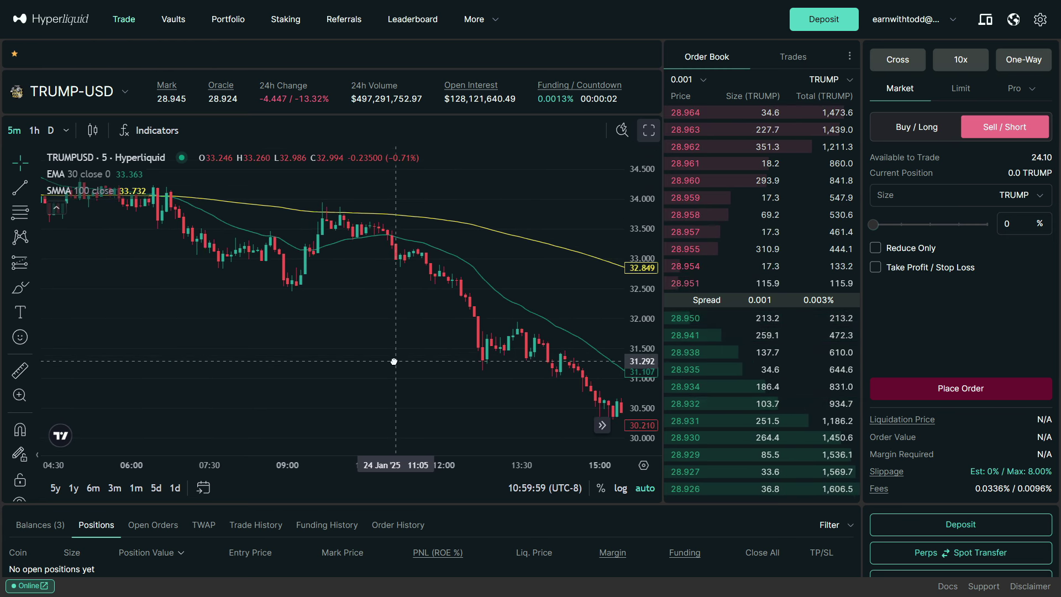
scroll(394, 361, "left", 6)
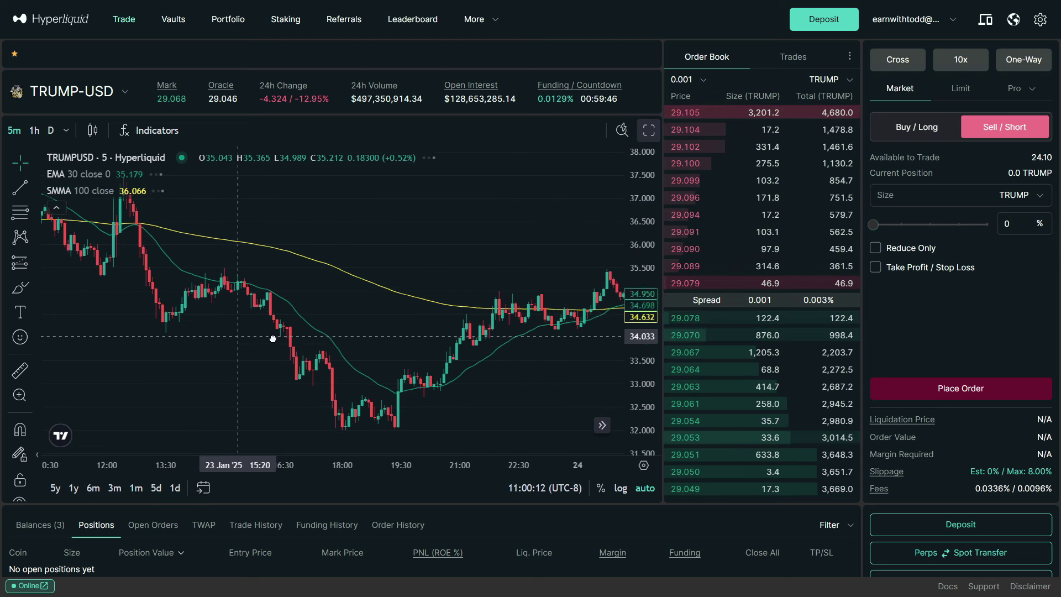
left_click_drag(244, 337, 588, 370)
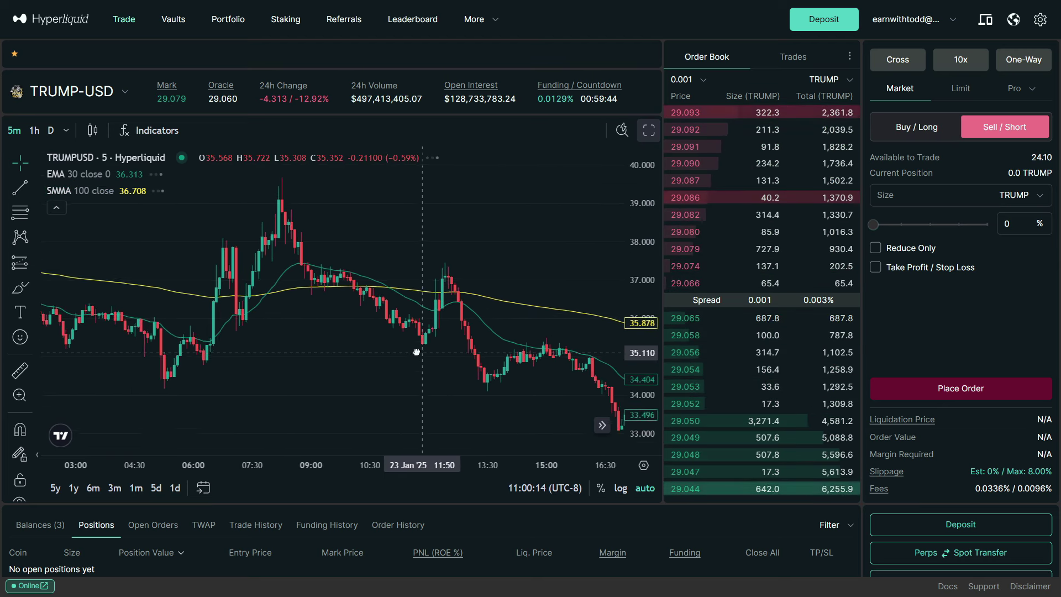
scroll(351, 350, "up", 5)
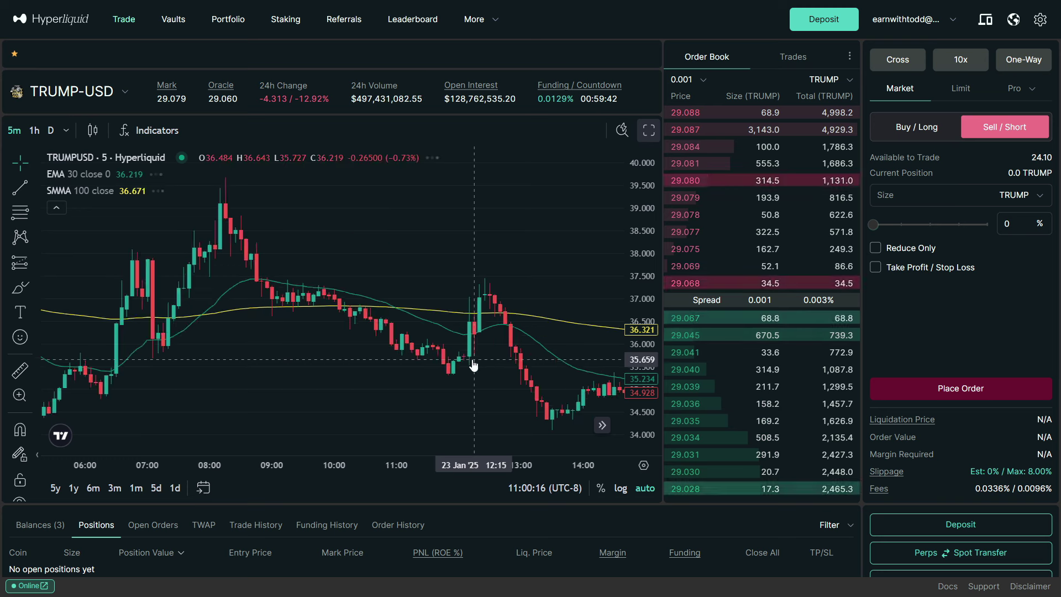
scroll(474, 365, "up", 4)
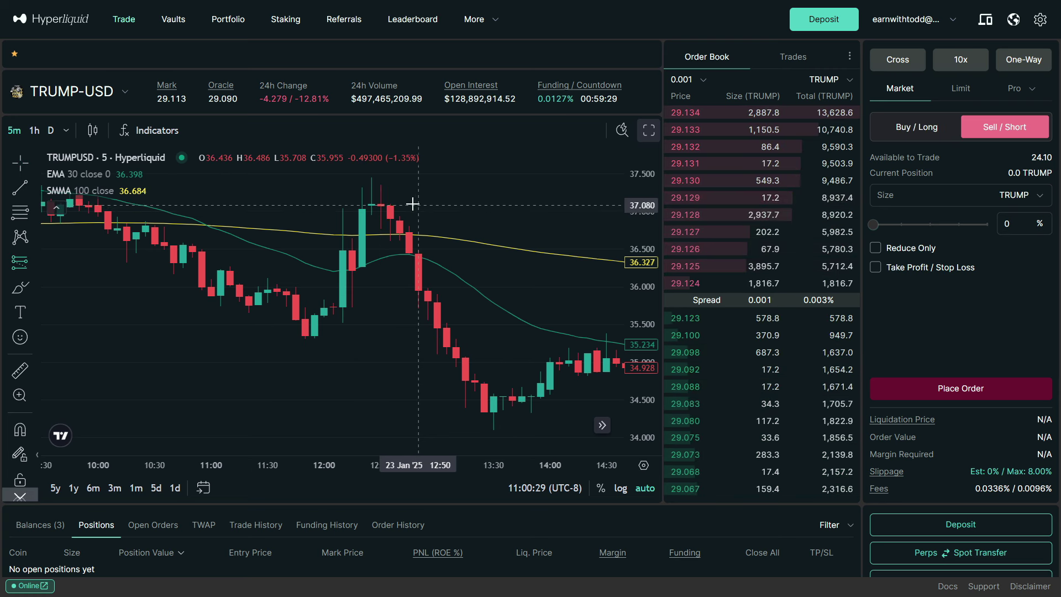
Step: Draw a short position from the 23 Jan 12:30 peak with entry 37.129, stop 37.500 and target 35.258
left_click(390, 205)
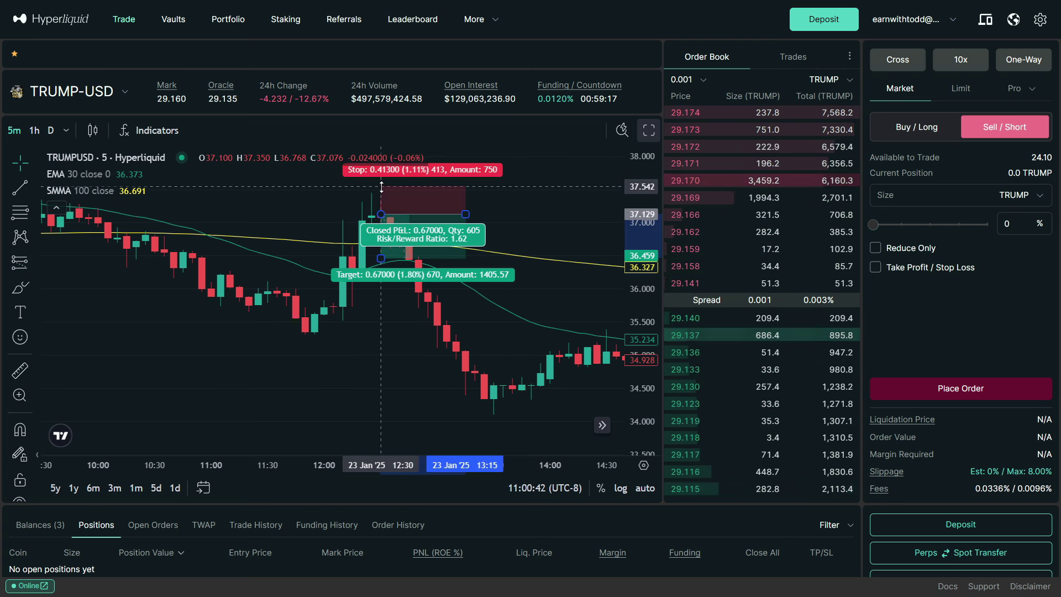
left_click(381, 190)
left_click_drag(371, 256, 427, 340)
Step: Brush a horizontal highlight along the swing low near 35.3, across to the short position's target
left_click_drag(195, 374, 375, 396)
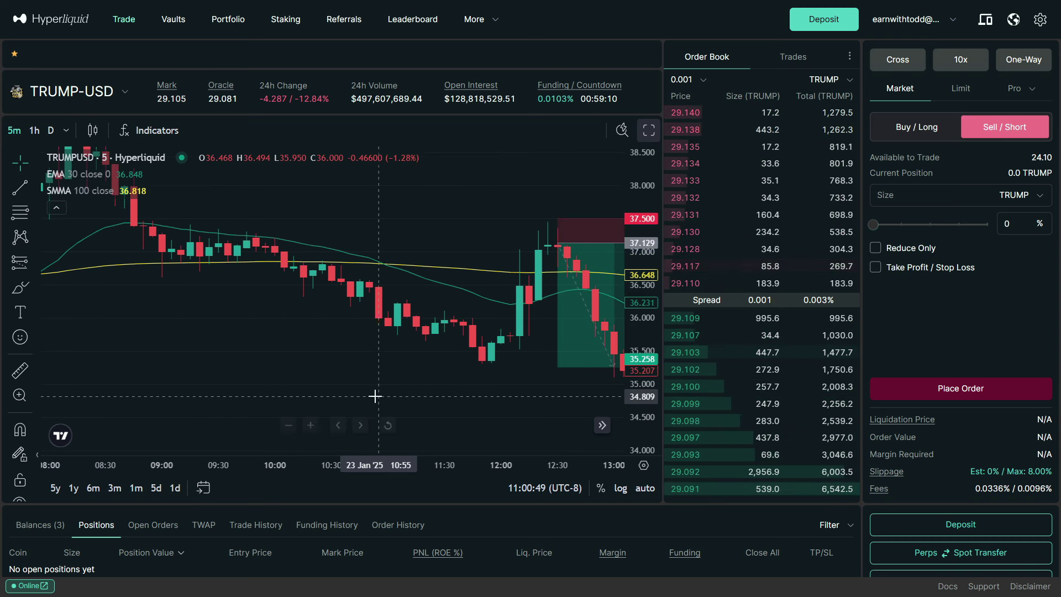
scroll(472, 353, "up", 2)
left_click_drag(515, 349, 443, 343)
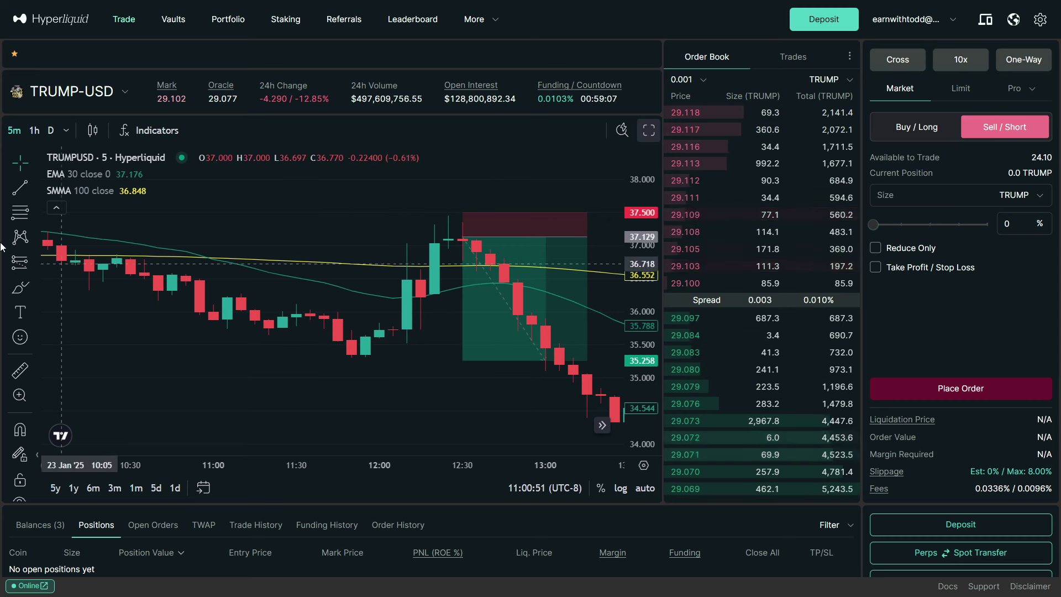
left_click_drag(341, 354, 601, 356)
scroll(409, 265, "down", 1)
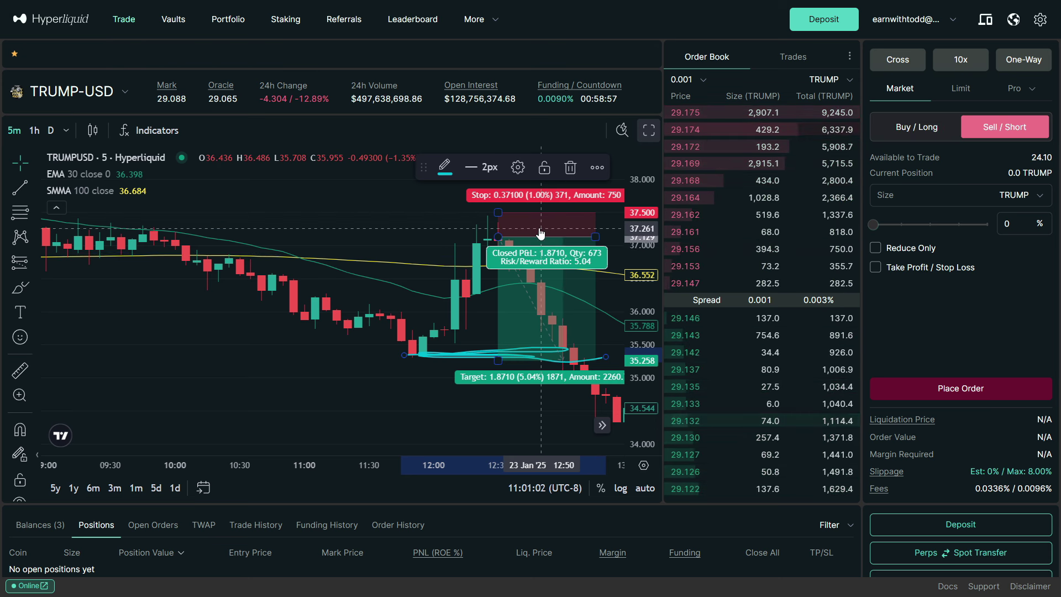
Step: Brush a horizontal highlight over the highs around 15:00 on 23 Jan, near 35.3
scroll(564, 315, "down", 1)
mouse_move(564, 315)
left_mouse_down()
mouse_move(474, 304)
mouse_move(325, 255)
left_mouse_up()
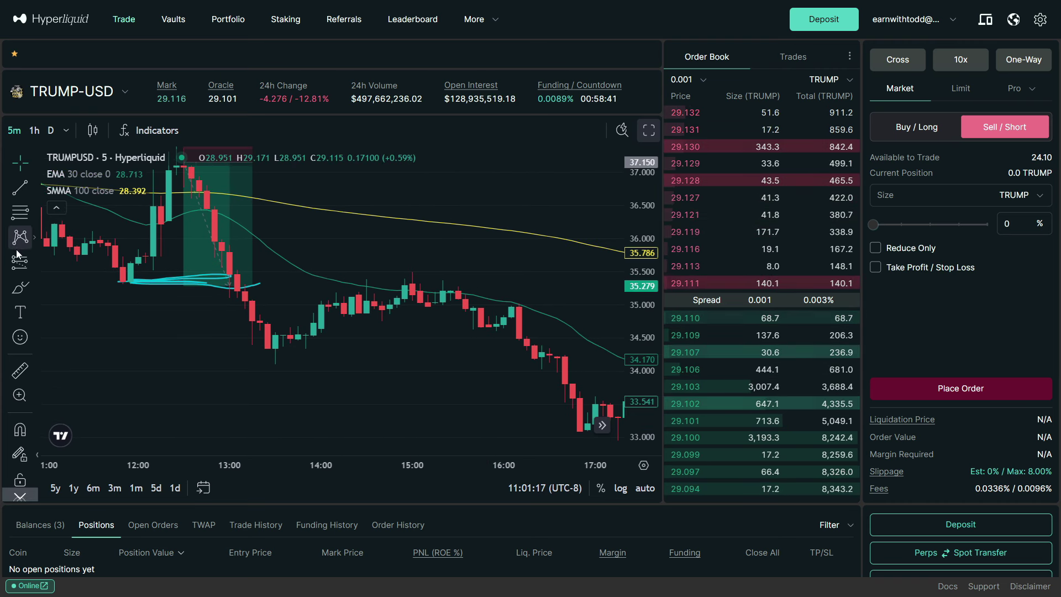
mouse_move(351, 282)
left_mouse_down()
mouse_move(397, 283)
mouse_move(353, 287)
left_mouse_up()
Step: Draw a second short position from 23 Jan 15:15 with entry 35.300, stop 35.487 and target 33.474, extending to about 18:00
left_click(33, 263)
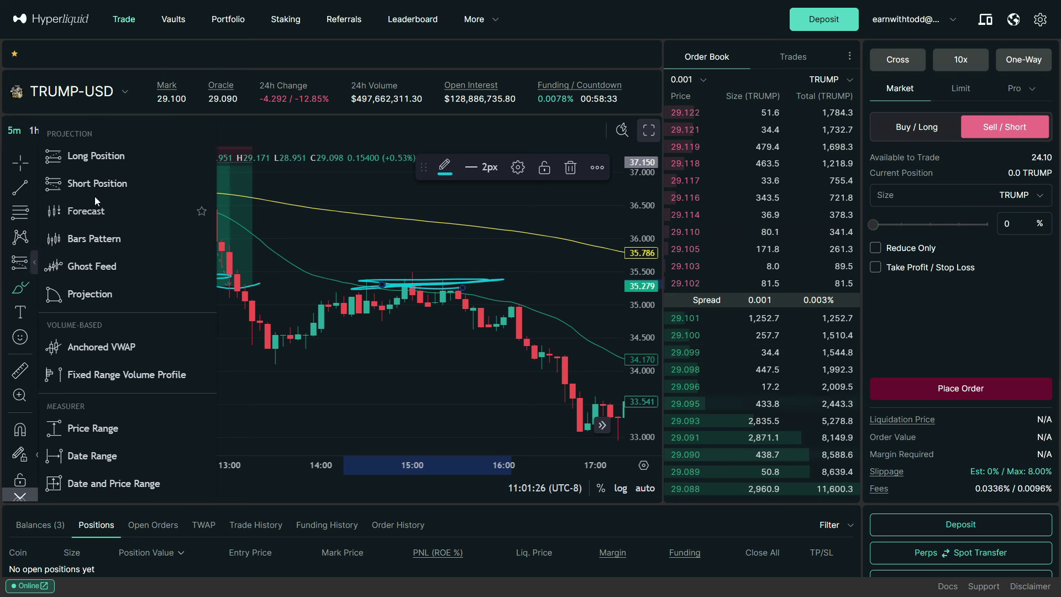
left_click(83, 182)
left_click(436, 285)
left_click_drag(435, 226, 433, 272)
left_click_drag(446, 267, 597, 267)
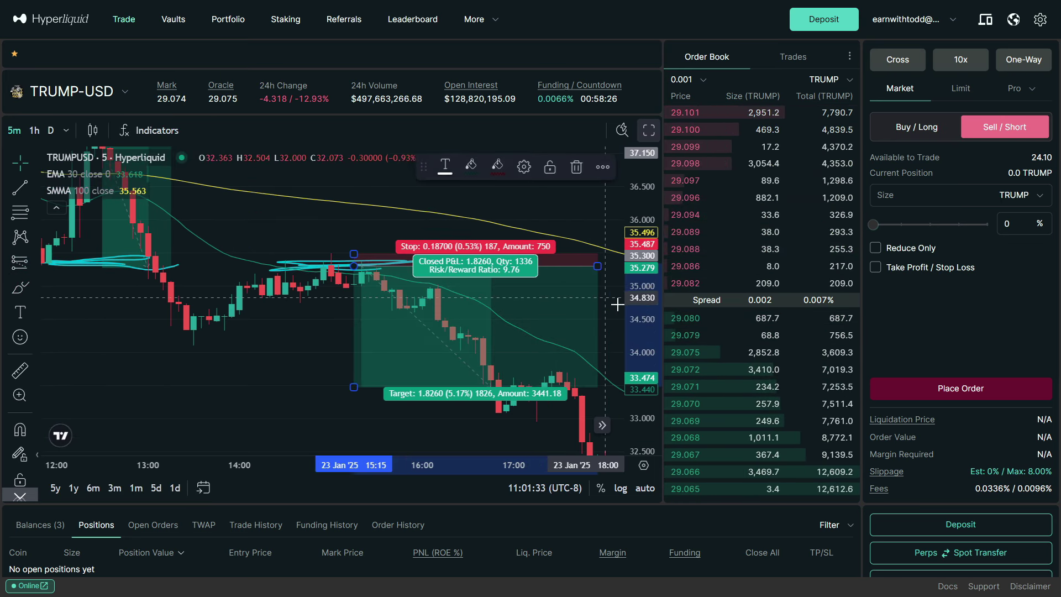
Step: Lower the second short position's target to 32.807 and extend its end to about 19:30
left_click_drag(618, 304, 515, 303)
scroll(536, 354, "up", 3)
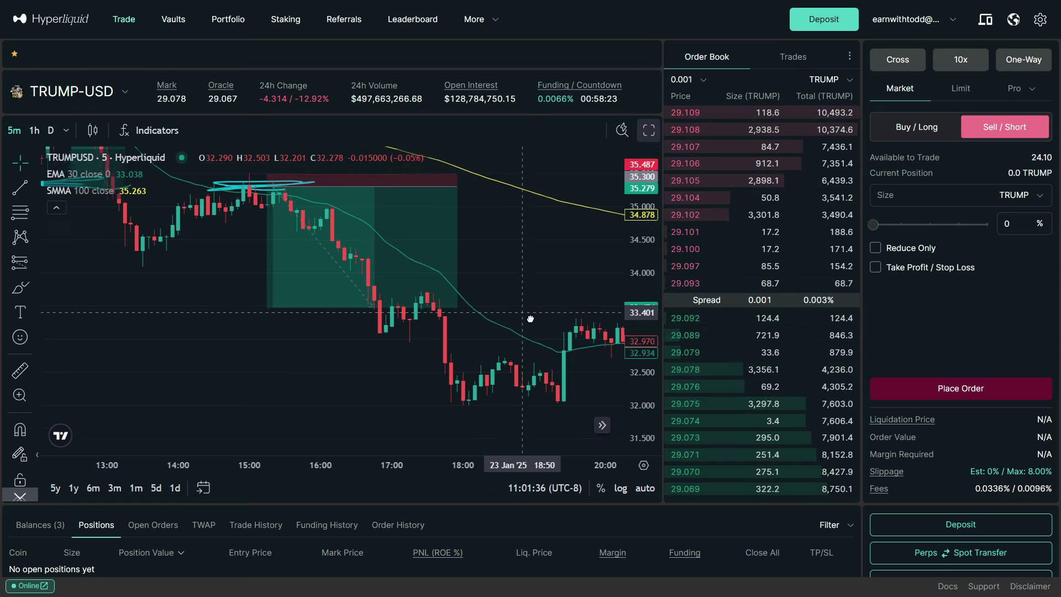
left_click_drag(150, 328, 160, 368)
left_click_drag(415, 215, 560, 220)
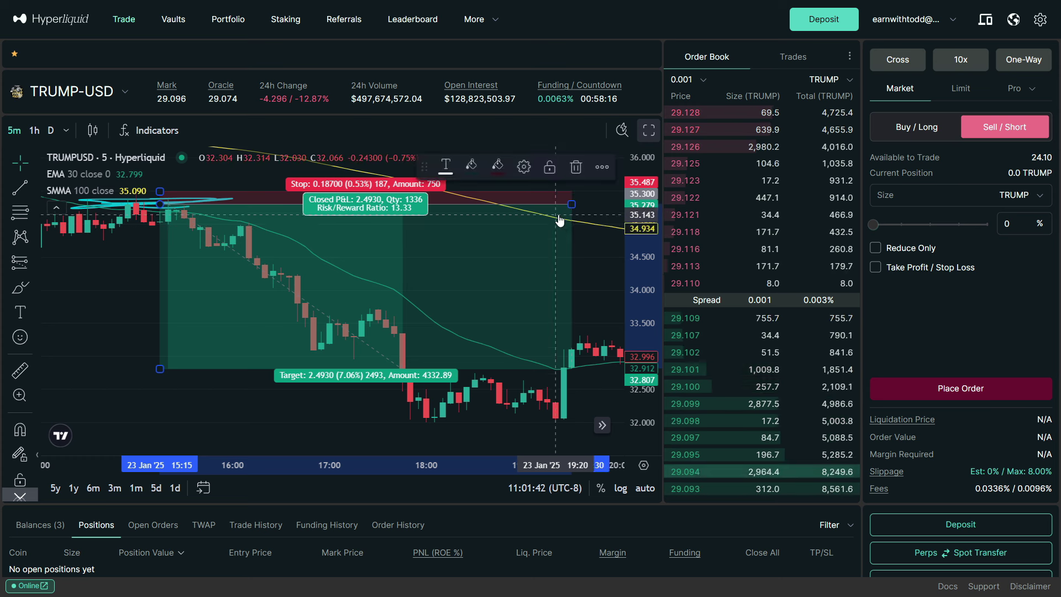
Step: Examine the TRUMP-USD price action and its EMA and SMMA lines from the evening of 23 Jan to the latest candle on 25 Jan
scroll(566, 266, "down", 2)
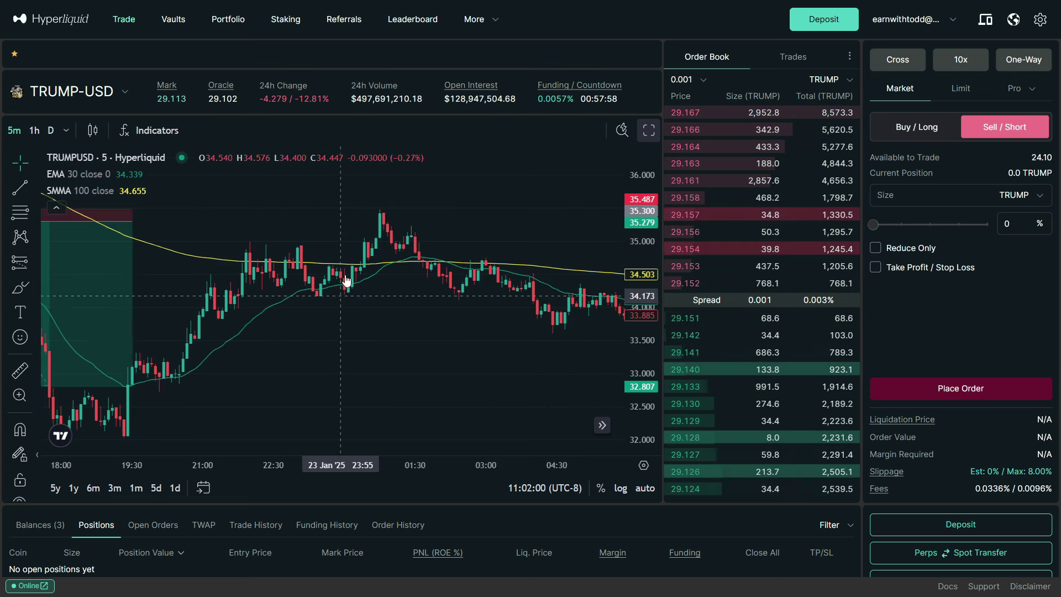
left_click_drag(346, 285, 396, 301)
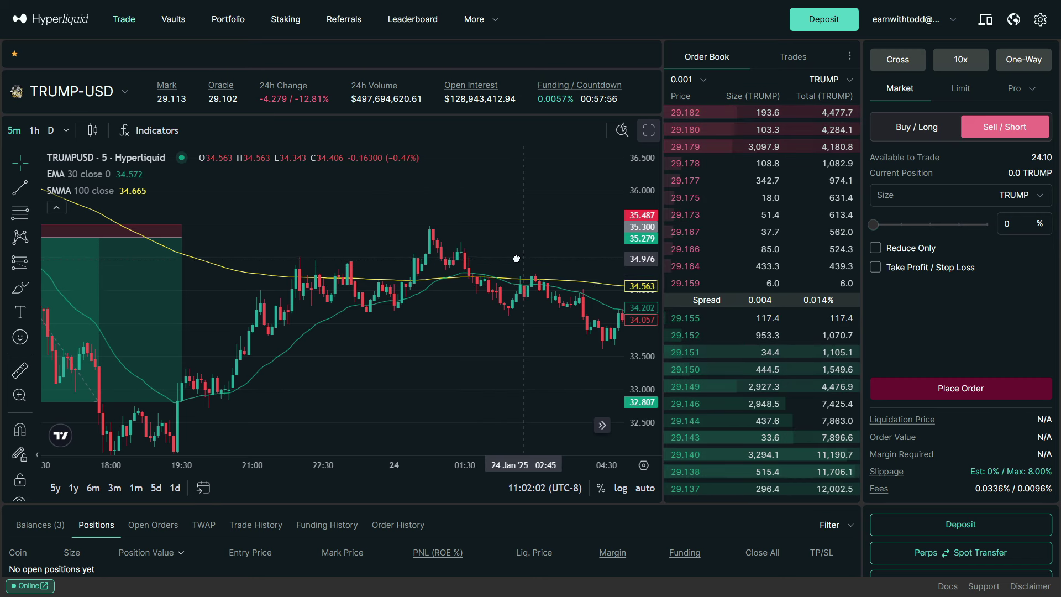
left_click_drag(517, 258, 376, 240)
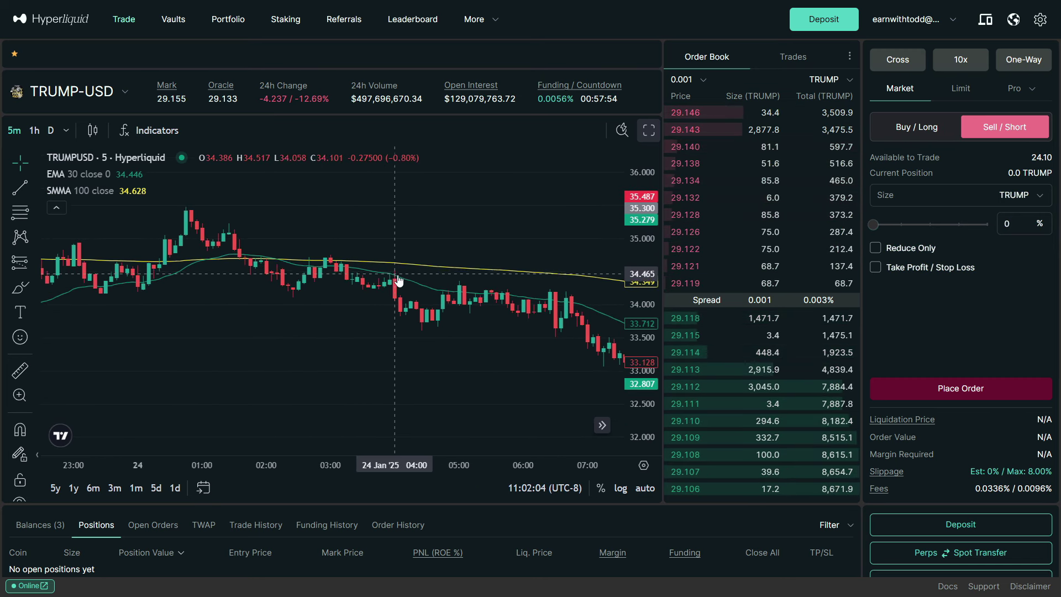
scroll(330, 275, "up", 3)
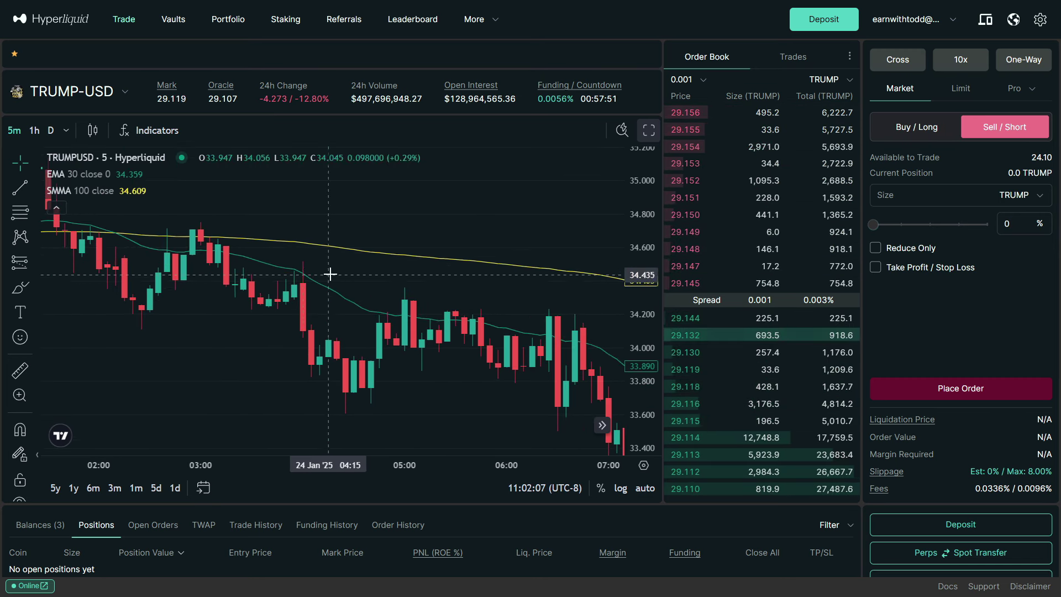
left_click_drag(505, 302, 383, 288)
left_click_drag(276, 265, 122, 187)
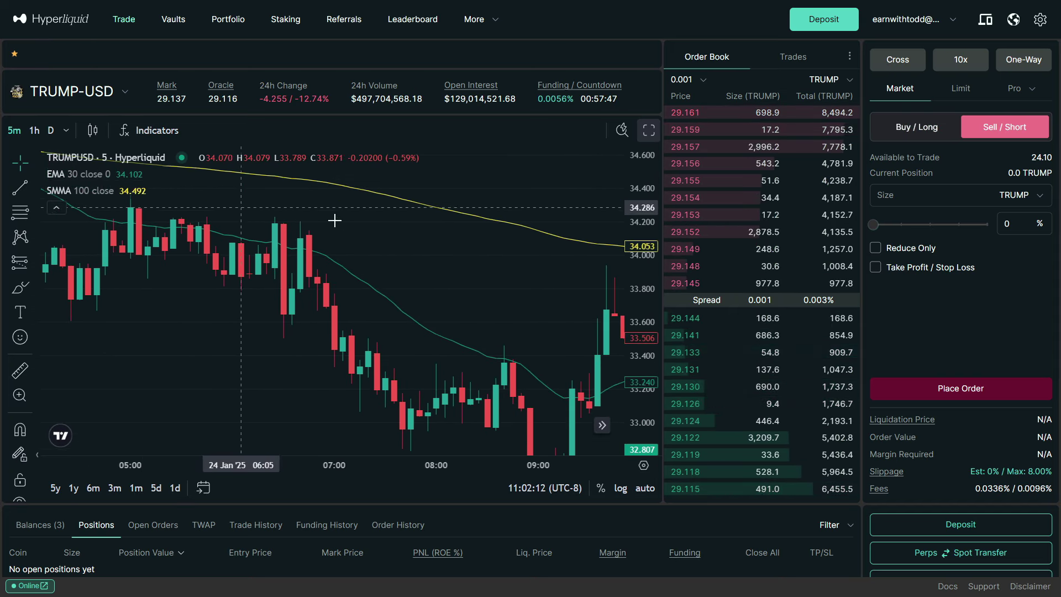
scroll(467, 269, "down", 2)
left_click_drag(467, 268, 428, 234)
left_click_drag(636, 296, 455, 297)
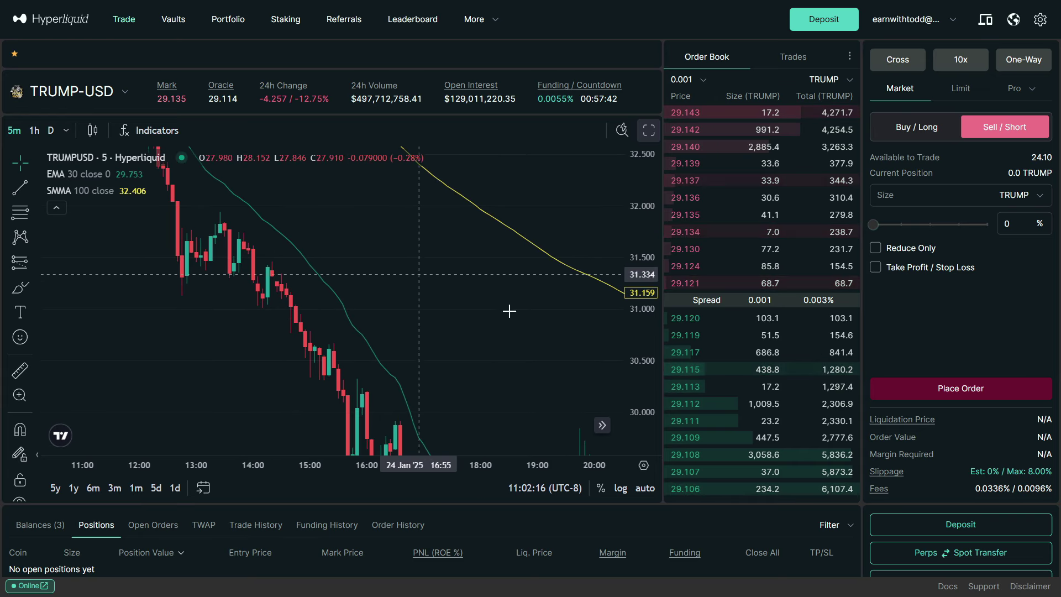
left_click_drag(649, 285, 147, 310)
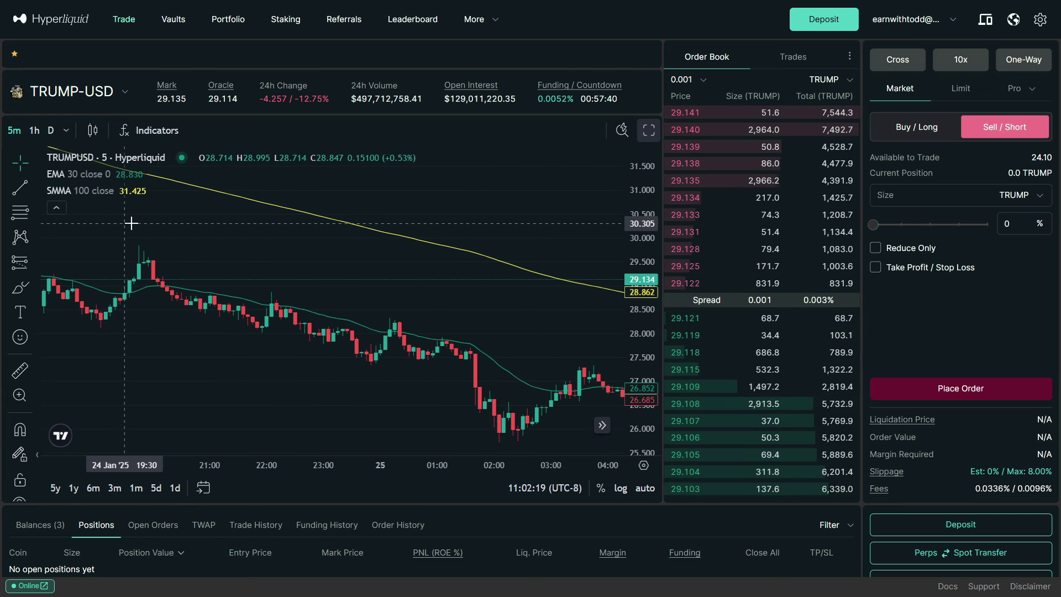
left_click_drag(599, 392, 508, 210)
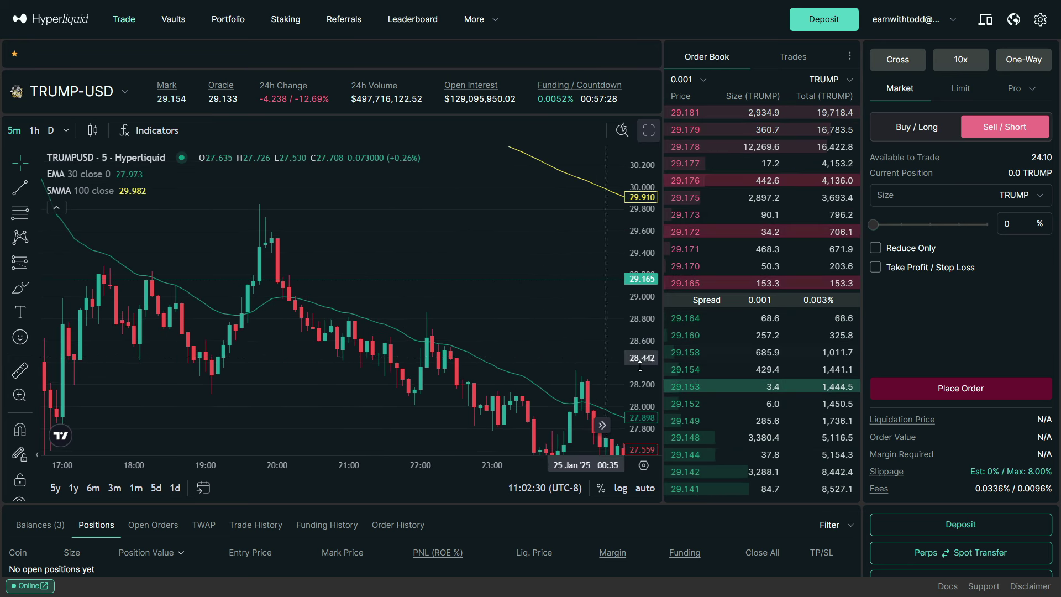
left_click_drag(582, 265, 52, 276)
left_click_drag(472, 271, 121, 269)
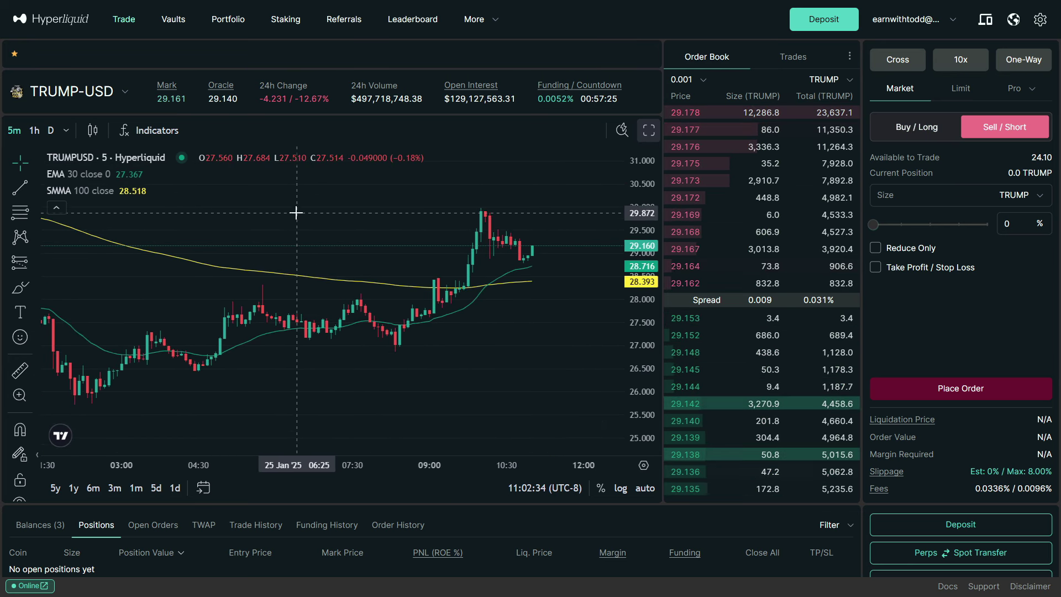
Step: Brush a short horizontal highlight under the pullback low around 10:50 on 25 Jan, near 28.8
left_click_drag(296, 213, 354, 269)
scroll(390, 328, "up", 3)
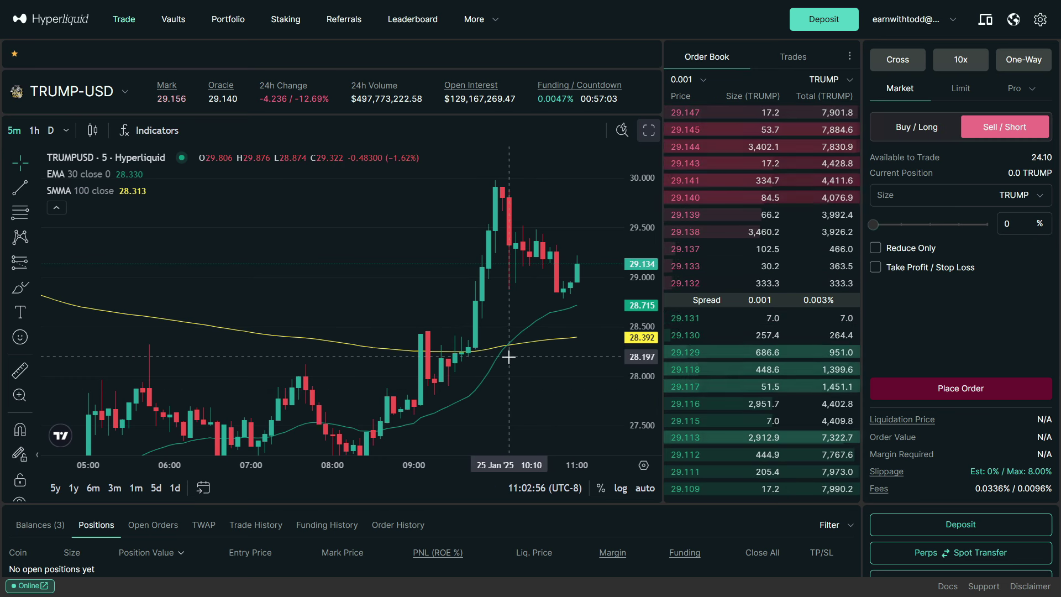
left_click_drag(516, 329, 619, 321)
left_click_drag(391, 272, 507, 311)
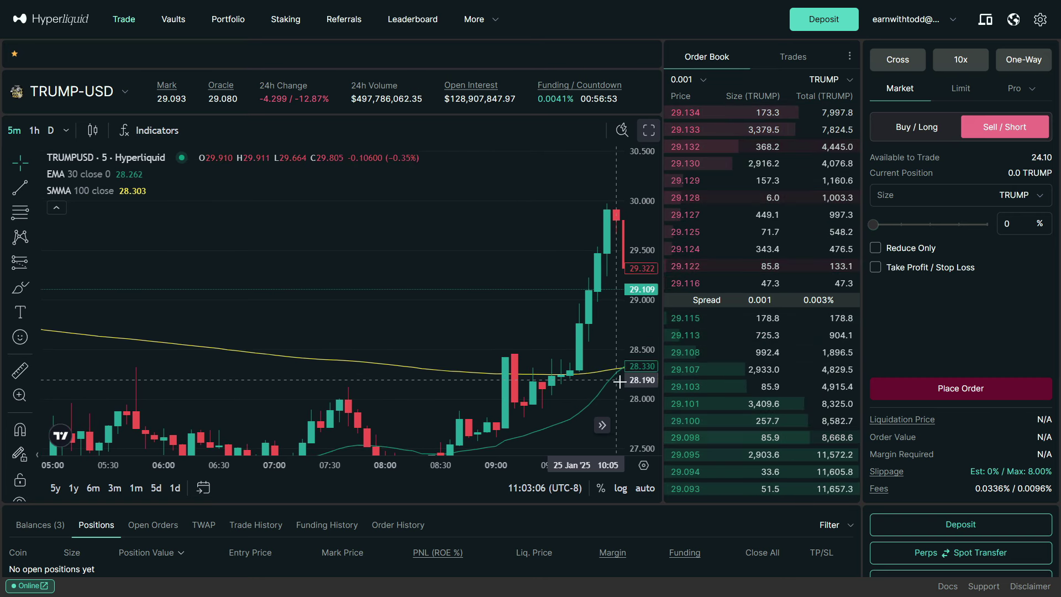
left_click_drag(601, 347, 542, 372)
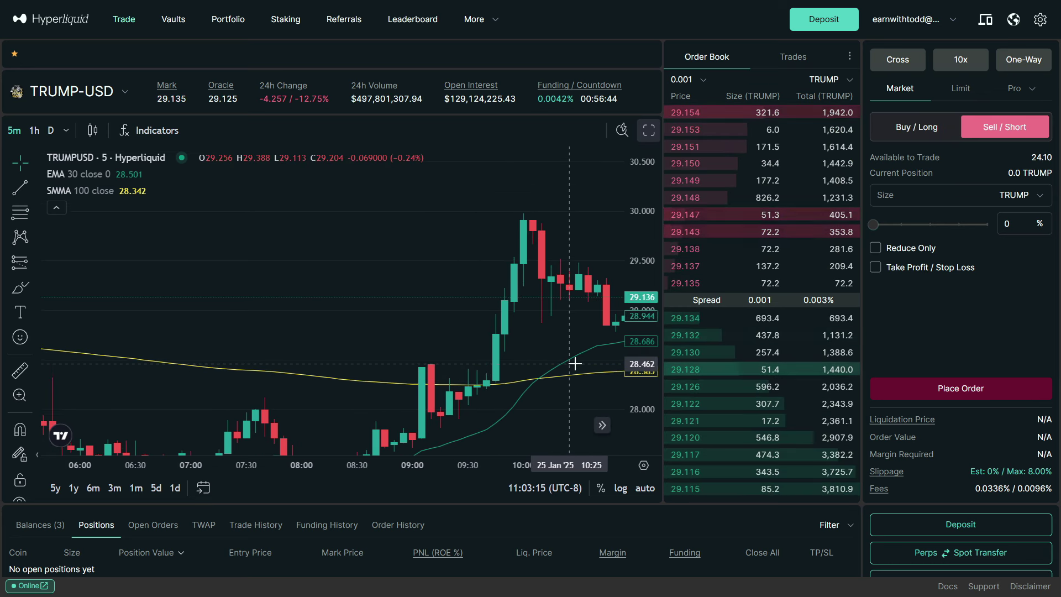
left_click_drag(576, 365, 485, 393)
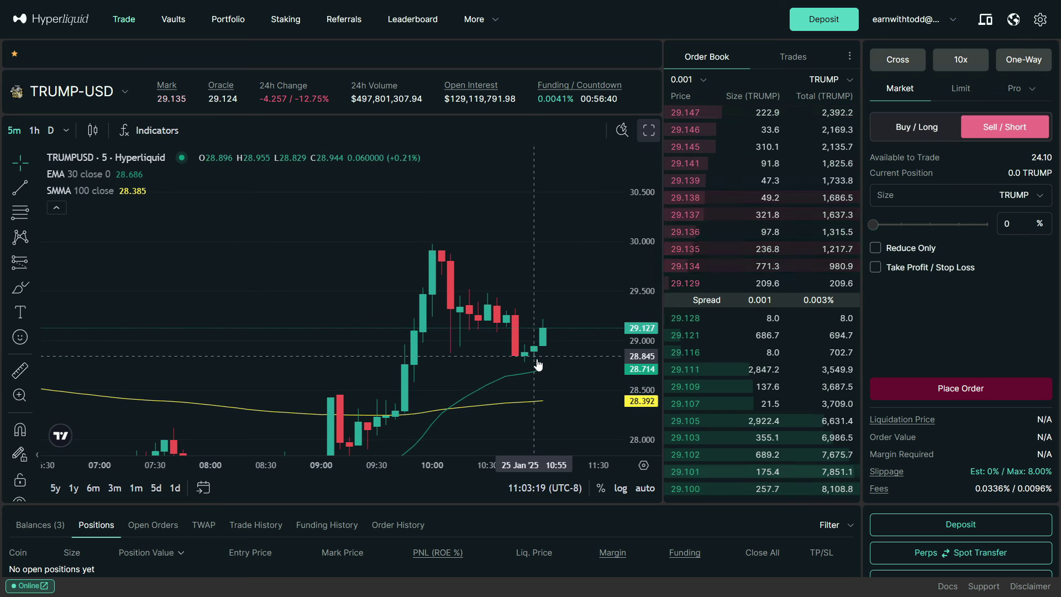
left_click(20, 287)
left_click_drag(548, 358, 511, 359)
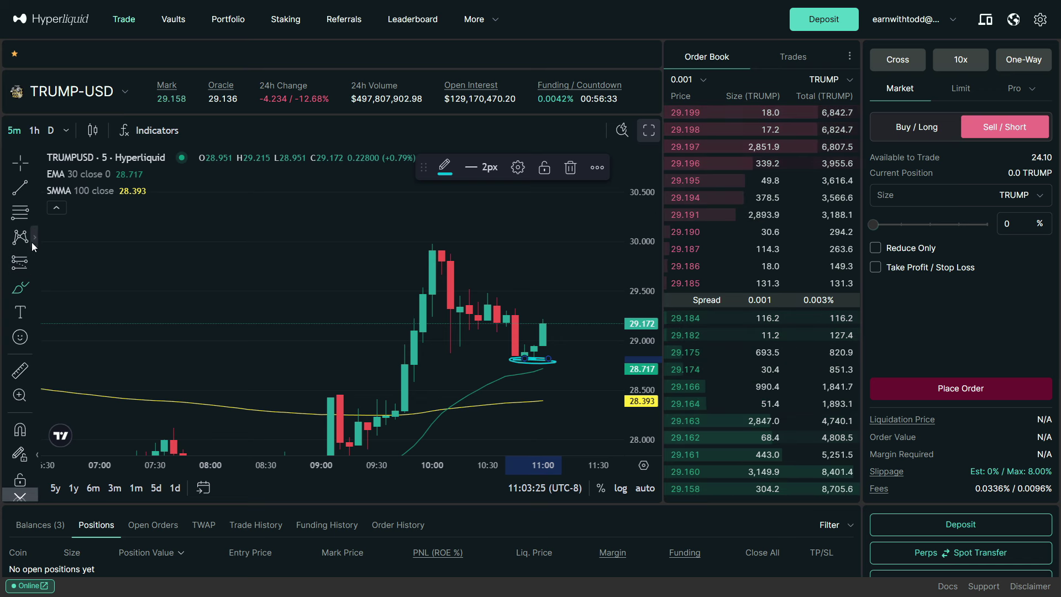
Step: Draw a long position from 25 Jan 11:05 with entry 29.201, stop 28.643 and target 30.819, extending to about 11:50
left_click(31, 259)
left_click(50, 184)
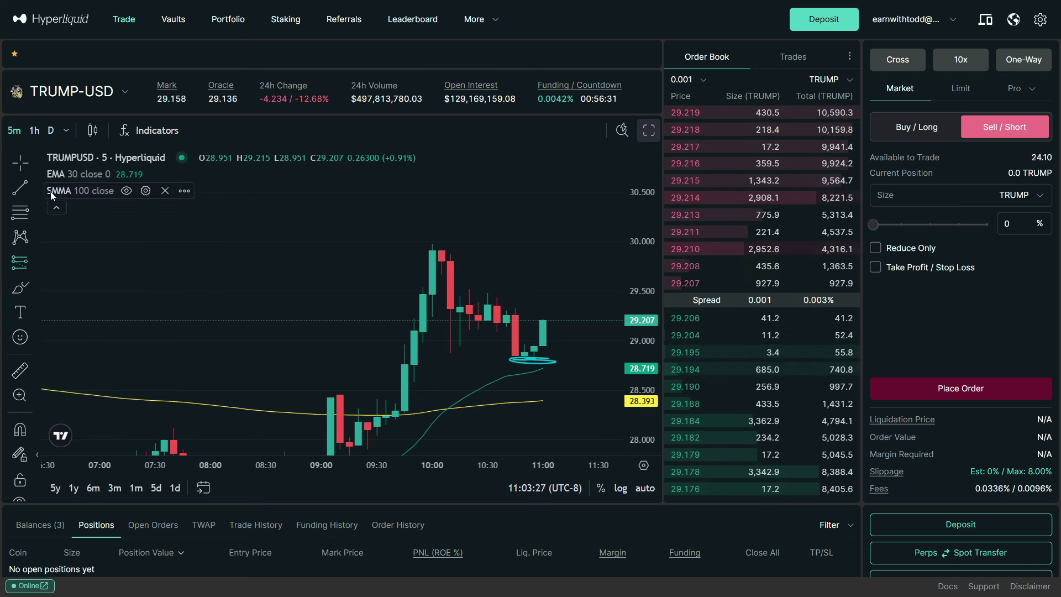
left_click(543, 320)
left_click_drag(545, 238, 544, 159)
left_click_drag(469, 227, 413, 232)
mouse_move(561, 254)
left_mouse_down()
mouse_move(465, 249)
mouse_move(521, 249)
left_mouse_up()
Step: Brush a horizontal highlight along the 10:00 swing high near 30.0, across the long position's target zone
left_click(20, 287)
left_click_drag(365, 249, 589, 252)
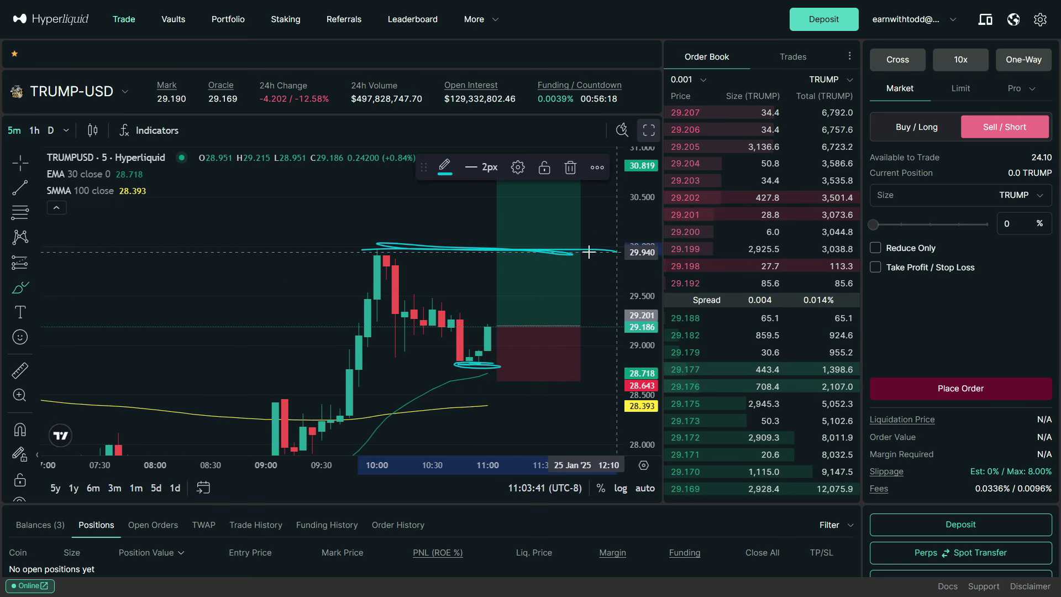
scroll(204, 246, "down", 2)
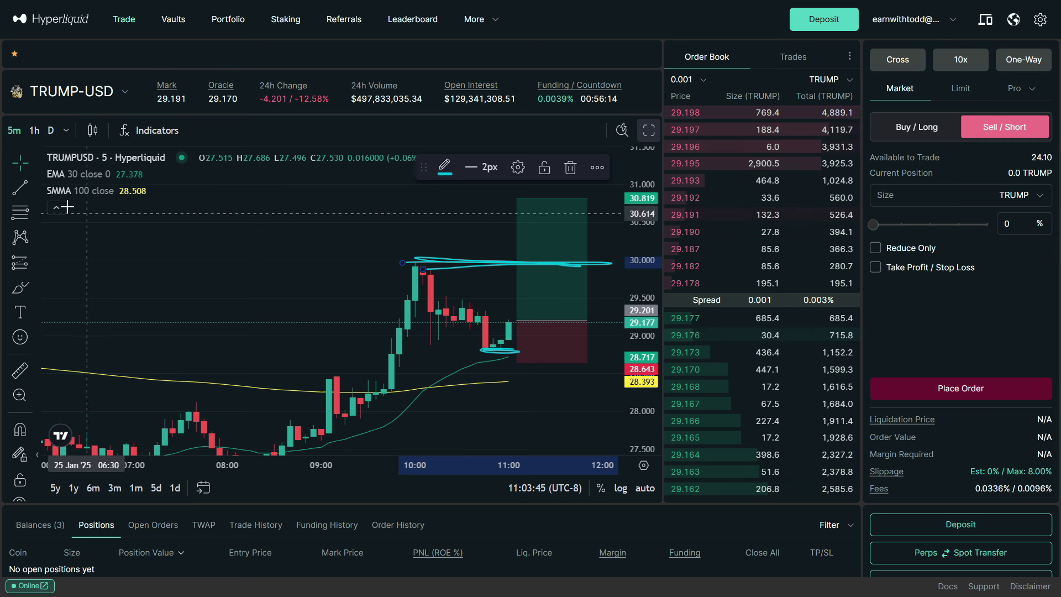
Step: Raise the long position's stop to 28.769, just under the highlighted pullback low
mouse_move(182, 254)
left_mouse_down()
mouse_move(324, 243)
mouse_move(589, 256)
left_mouse_up()
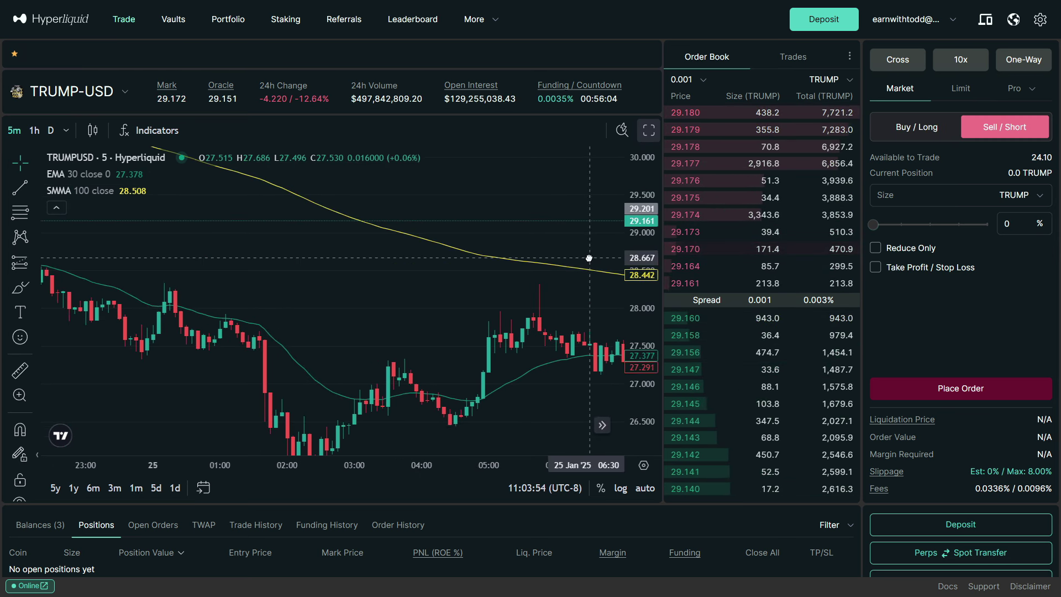
left_click_drag(480, 318, 197, 302)
left_click_drag(450, 239, 420, 281)
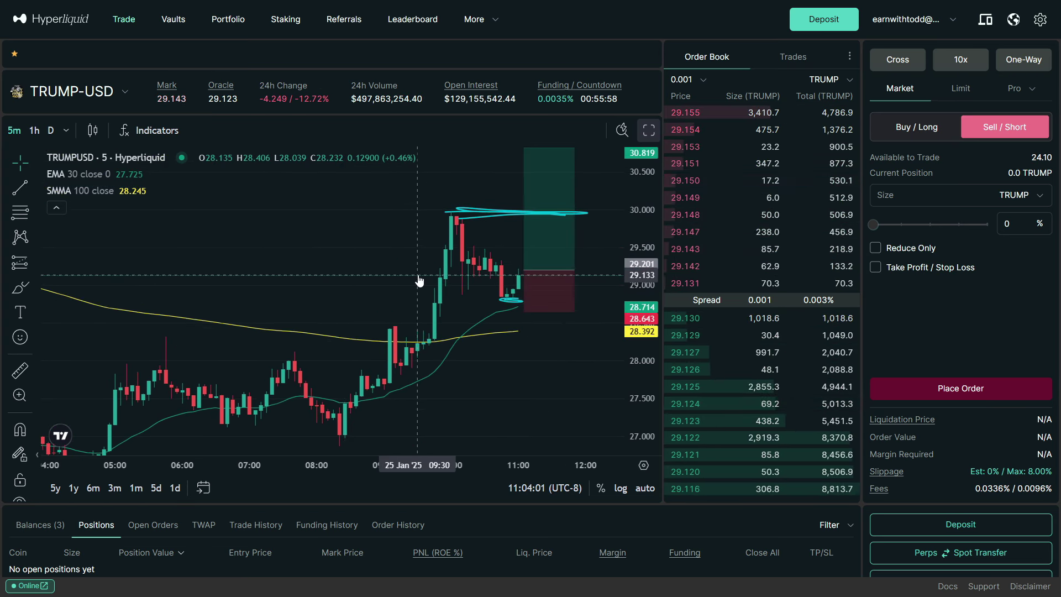
left_click_drag(419, 281, 244, 249)
left_click_drag(627, 224, 457, 374)
left_click_drag(231, 311, 80, 299)
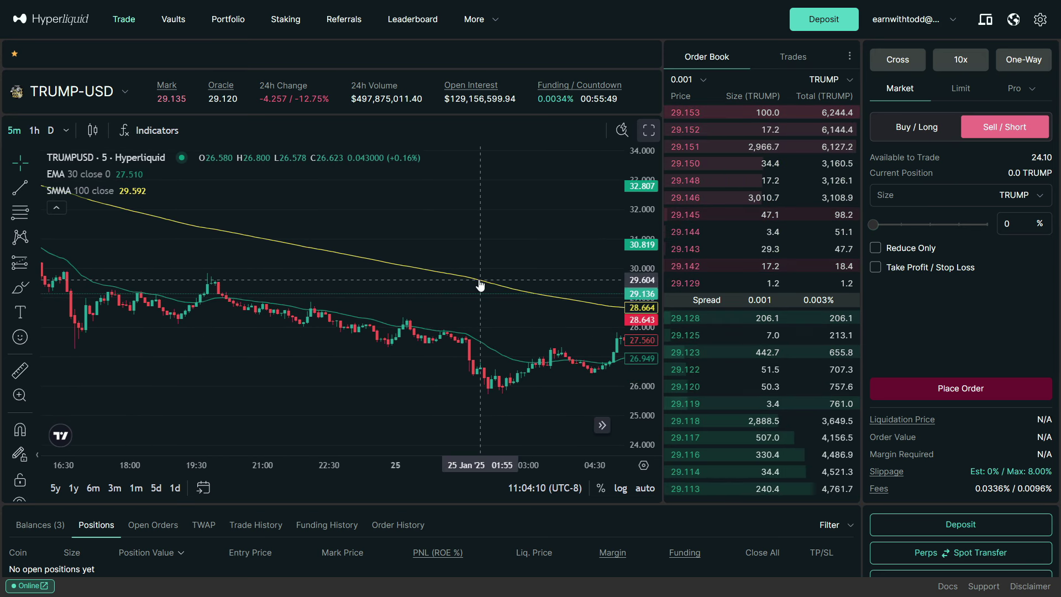
left_click_drag(480, 280, 239, 267)
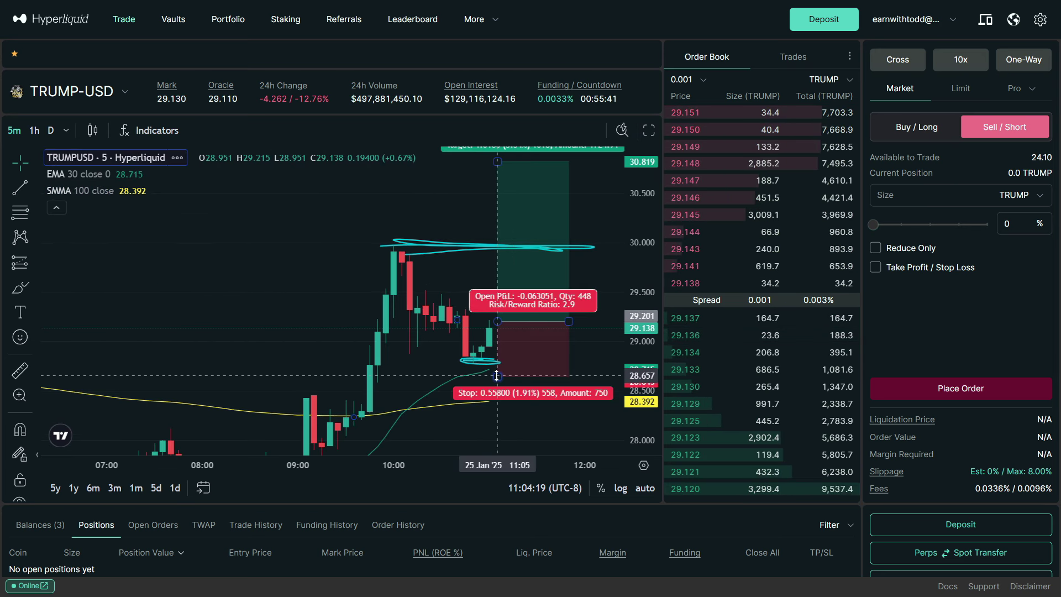
left_click_drag(497, 376, 497, 364)
Step: Set up a TRUMP market Buy / Long order using 100% of the available size, with Take Profit / Stop Loss enabled
left_click(909, 128)
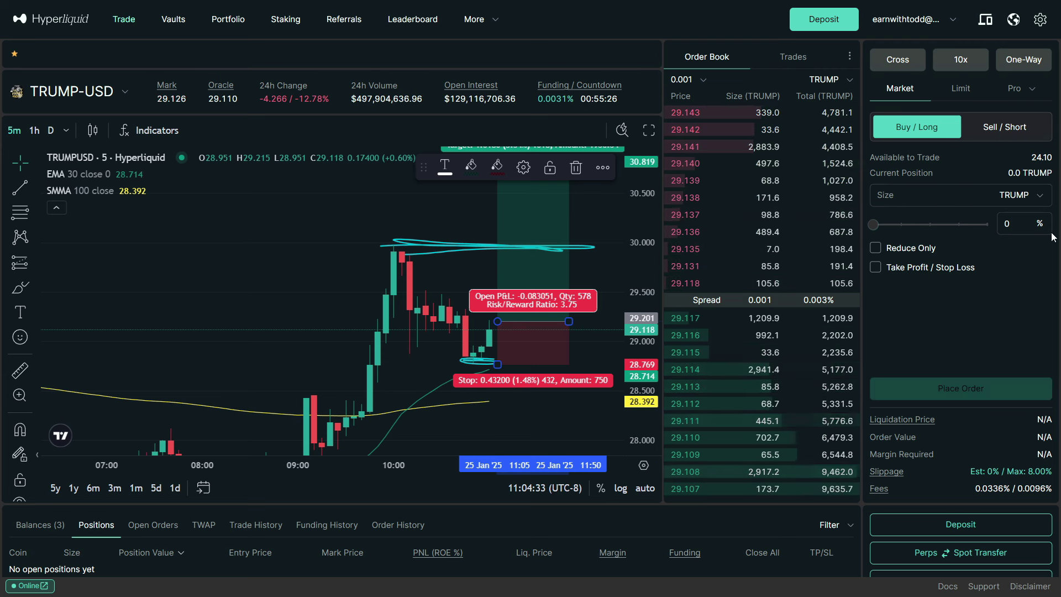
left_click(988, 225)
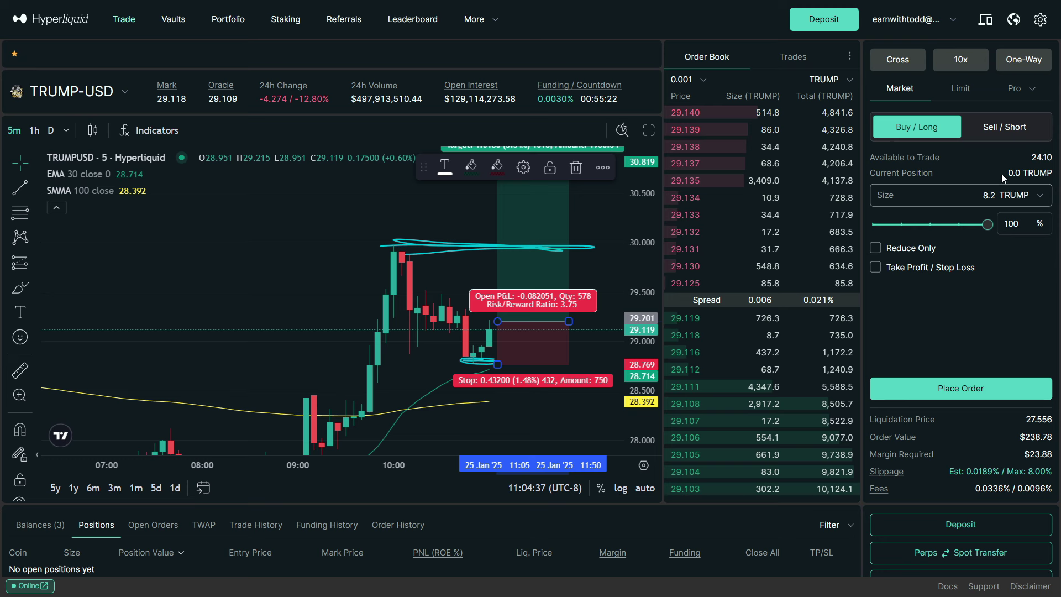
left_click(876, 267)
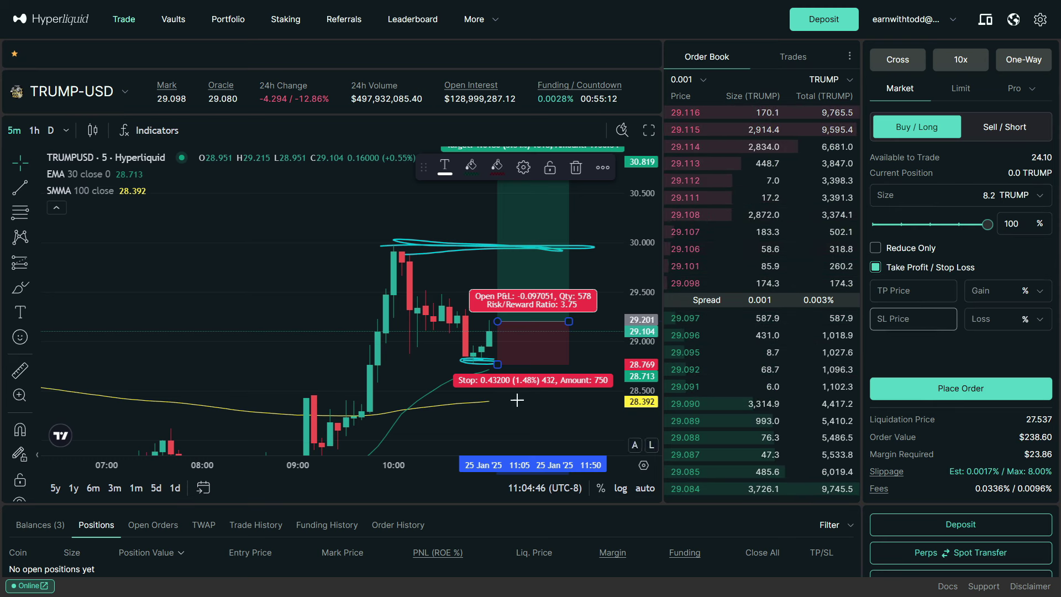
Step: Set the order's stop-loss price to 28.979 and its take-profit price to 30
scroll(470, 359, "up", 1)
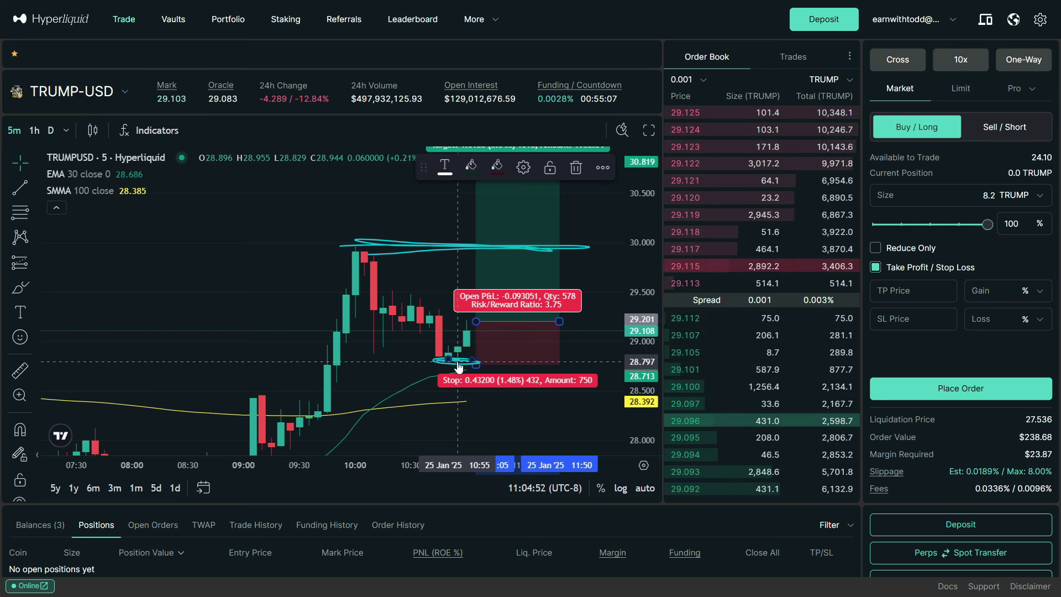
left_click(914, 319)
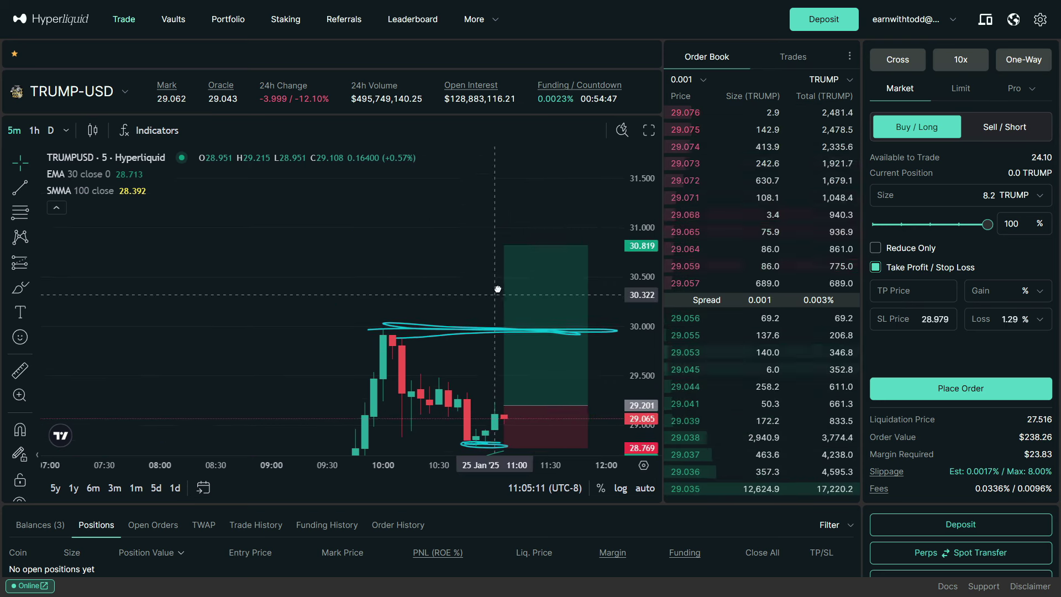
left_click_drag(498, 289, 484, 214)
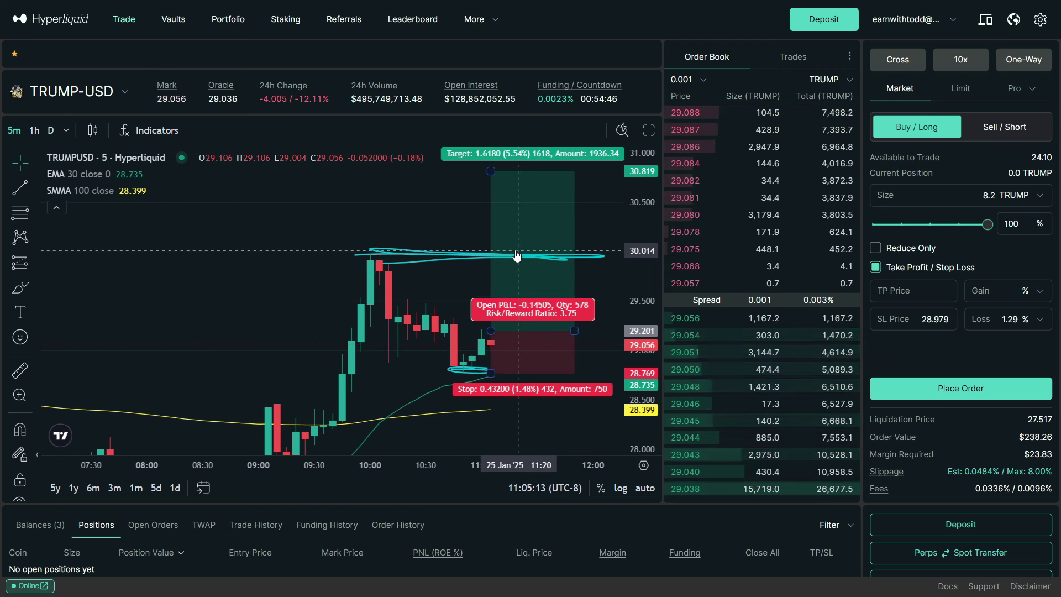
left_click(913, 294)
type("30")
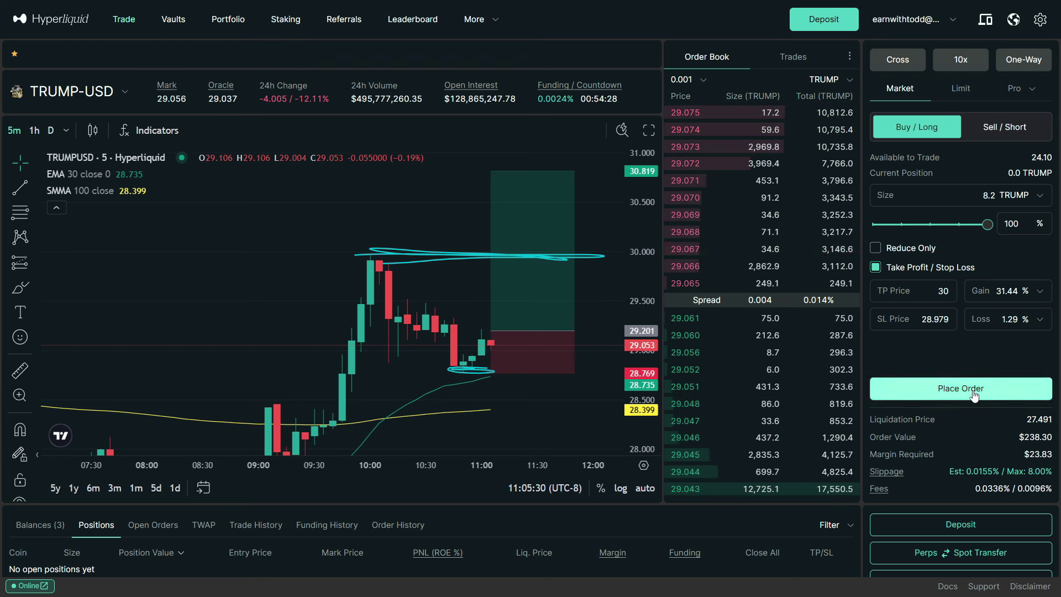
Step: Place the 8.2 TRUMP market buy order and confirm it
left_click(907, 388)
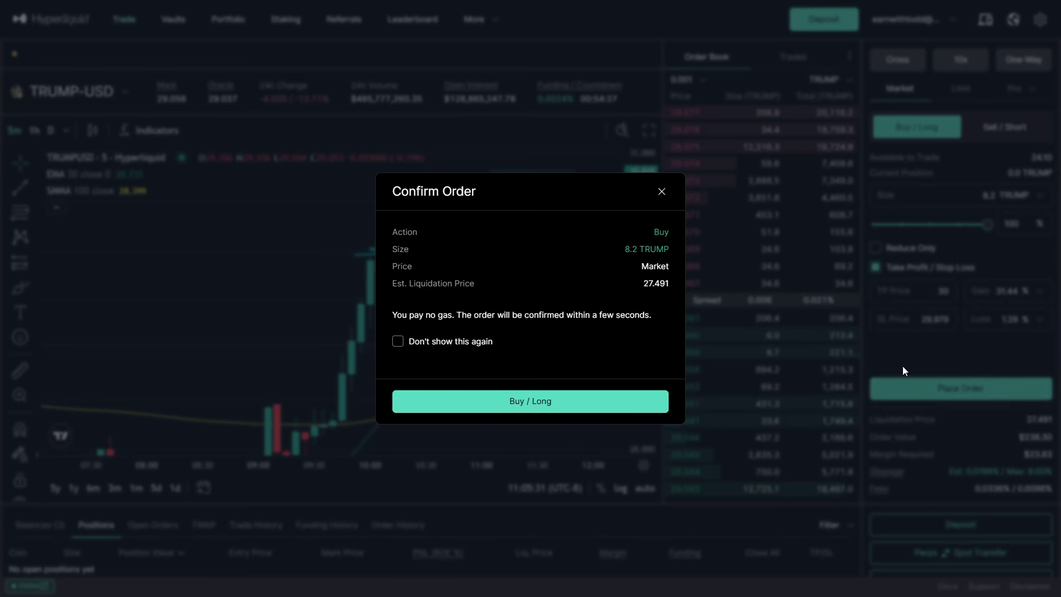
left_click(565, 402)
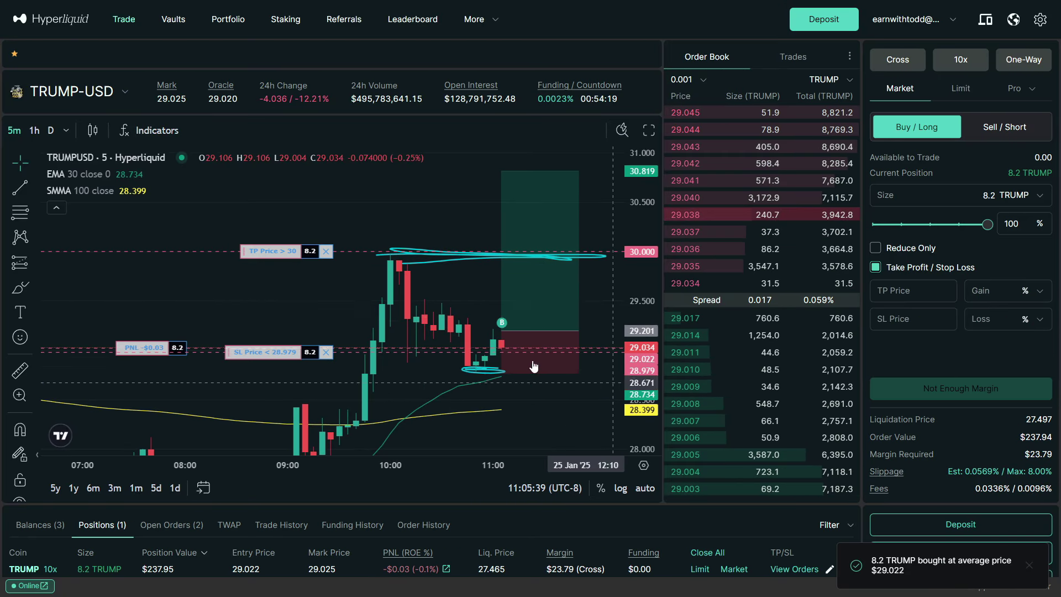
Step: Move the take-profit order line on the chart up to 30.595 and the stop-loss order line down to 28.797
mouse_move(299, 316)
left_mouse_down()
mouse_move(346, 317)
mouse_move(341, 304)
mouse_move(313, 306)
left_mouse_up()
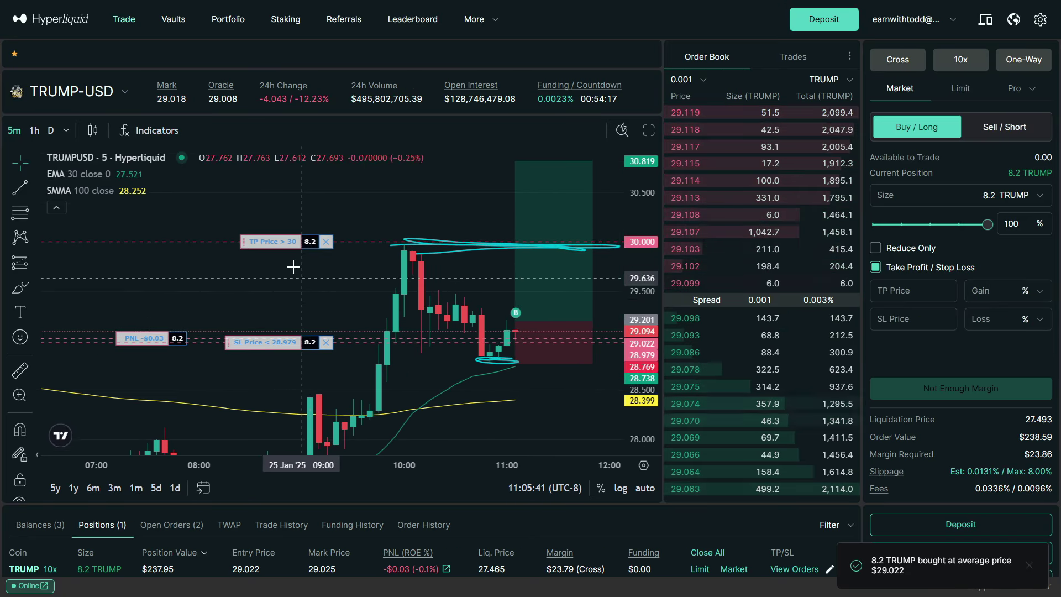
left_click_drag(269, 246, 302, 198)
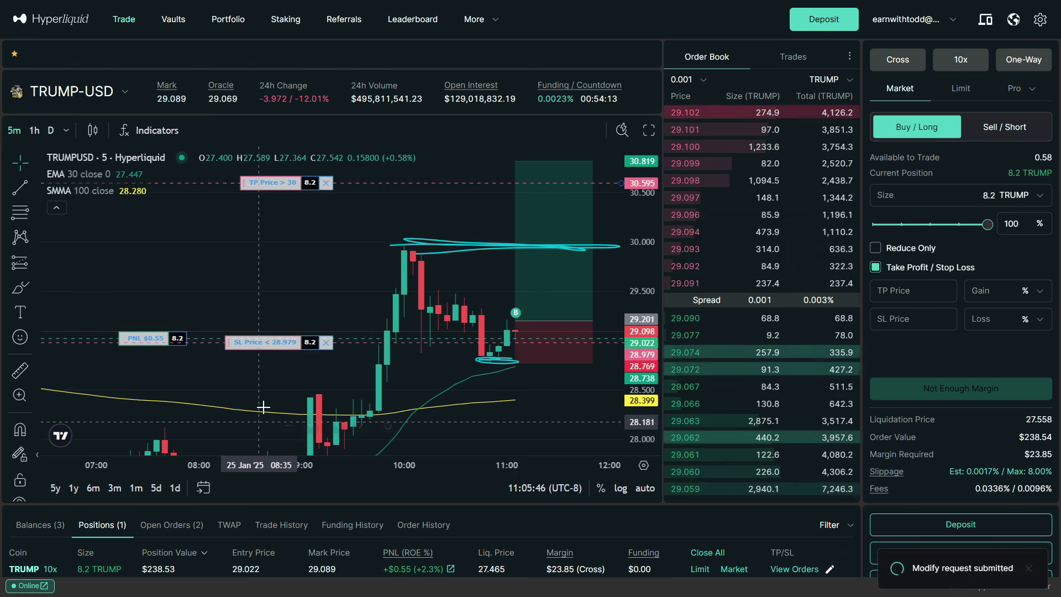
left_click_drag(279, 343, 280, 360)
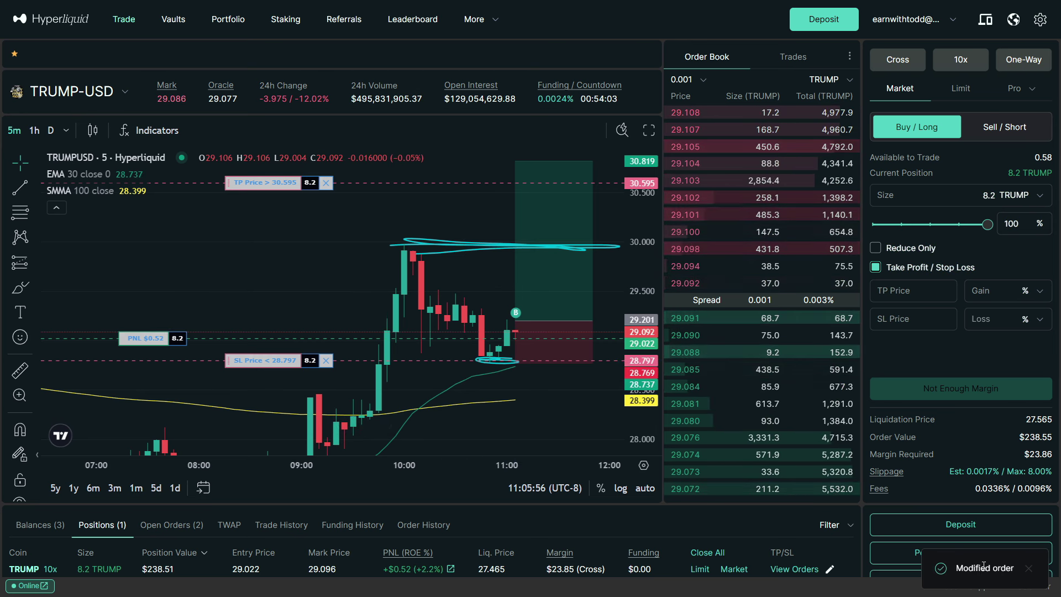
Step: Raise the take-profit order line to 30.777 and bring it back down slightly to about 30.68
left_click_drag(261, 182, 262, 165)
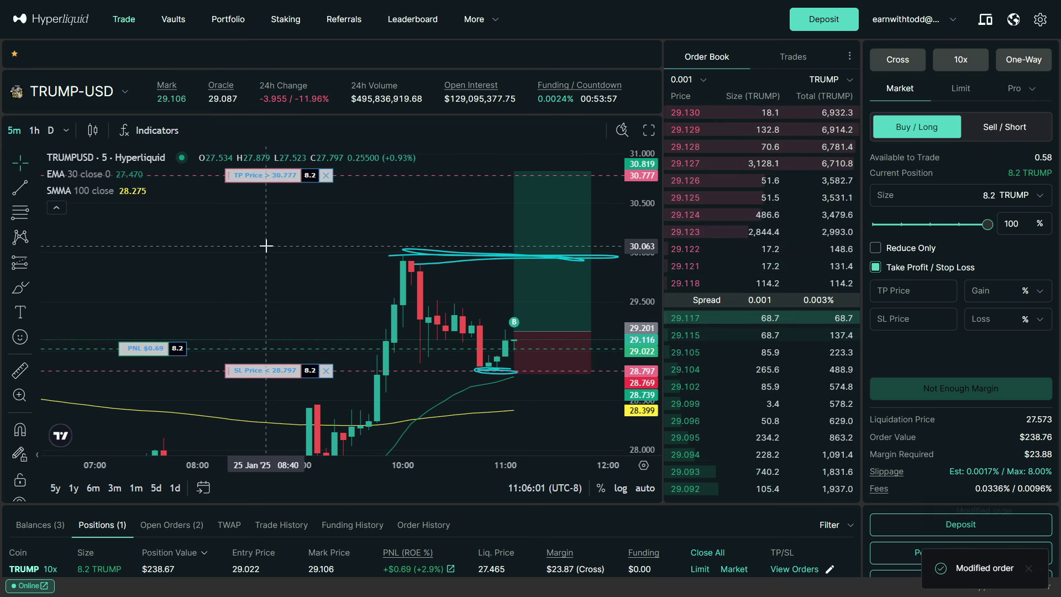
mouse_move(266, 179)
left_mouse_down()
mouse_move(267, 217)
mouse_move(266, 164)
mouse_move(269, 185)
left_mouse_up()
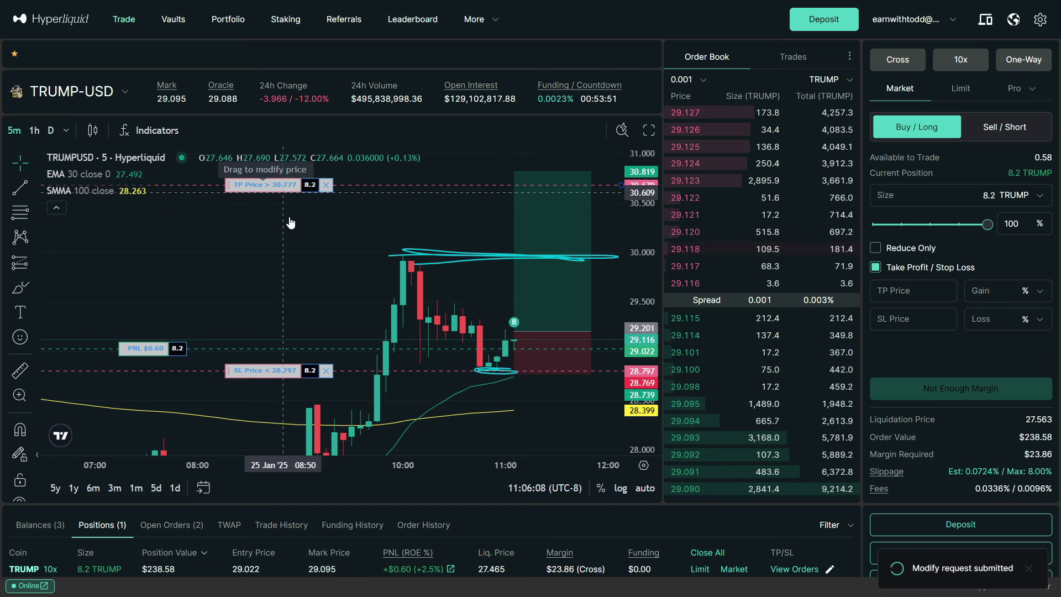
Step: Switch the order form to the sell/short side and lower the open position's take-profit order line to 29.944
left_click(1006, 131)
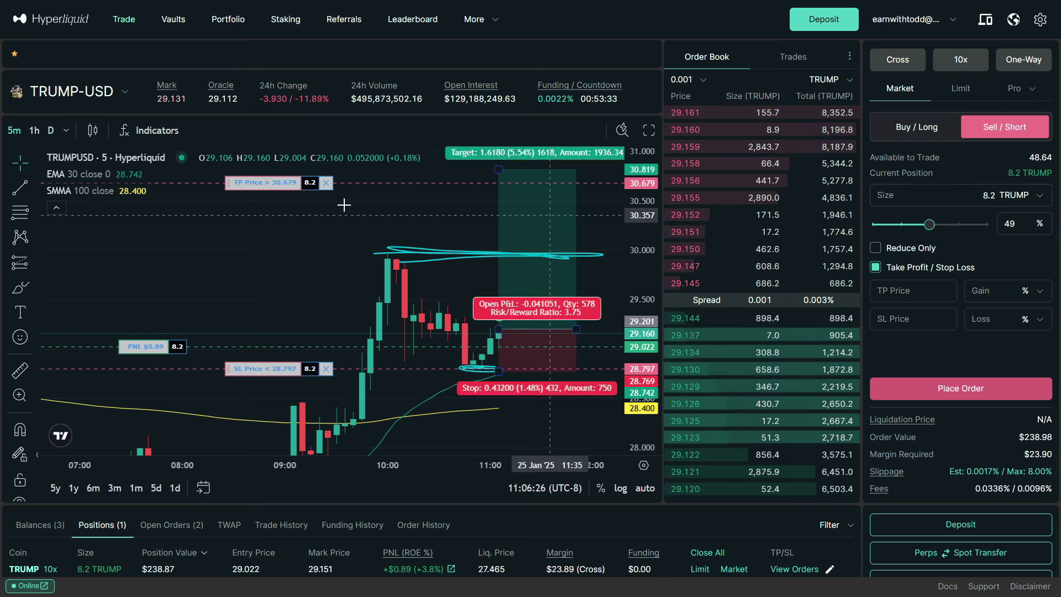
left_click_drag(295, 186, 295, 263)
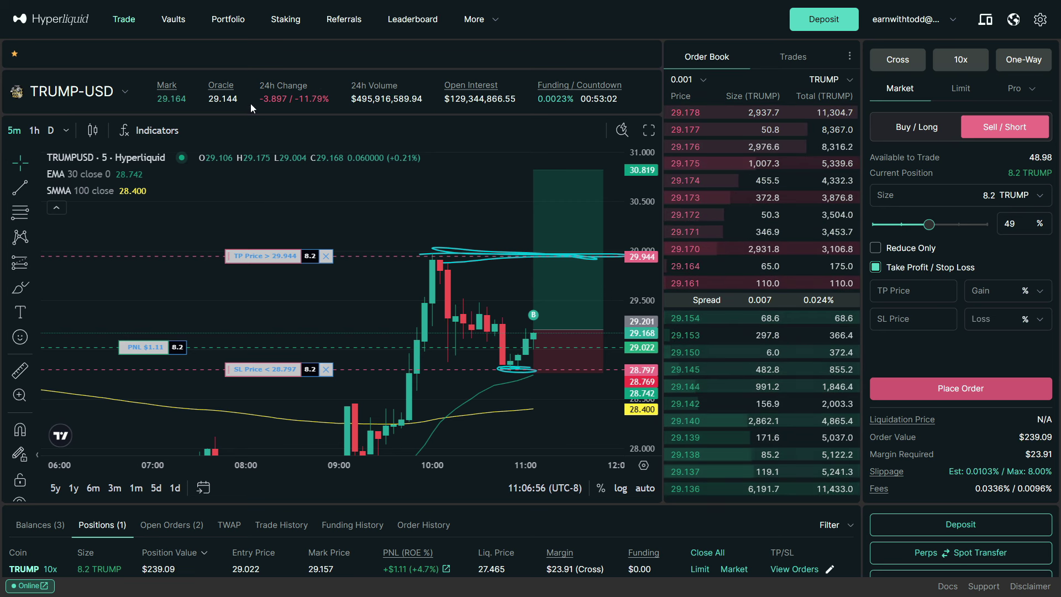
Step: Browse the list of available perpetual markets down to the lower-volume coins, keeping TRUMP-USD as the chosen market
left_click(122, 91)
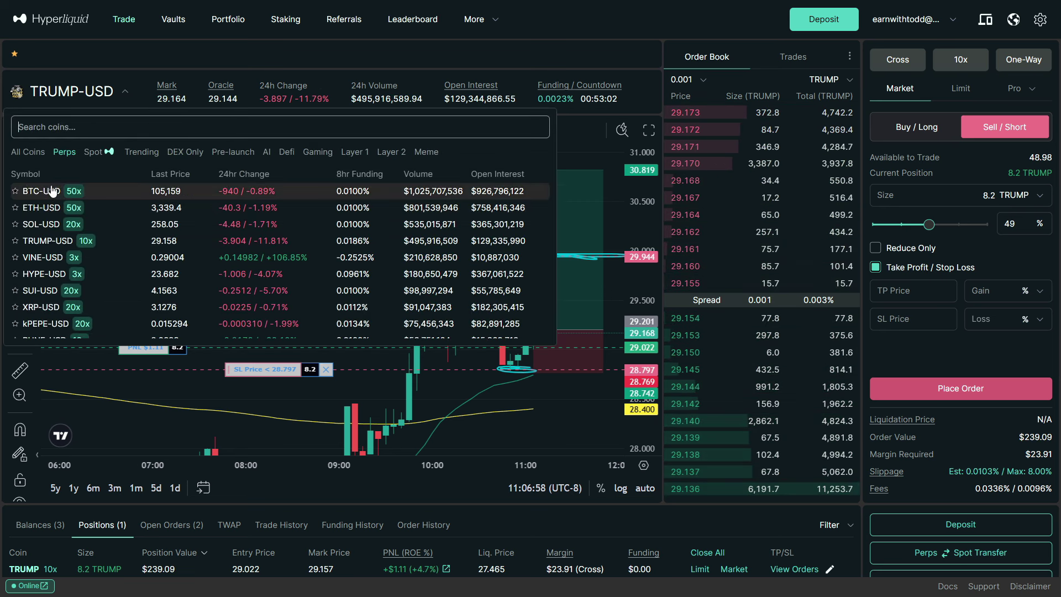
scroll(131, 245, "down", 10)
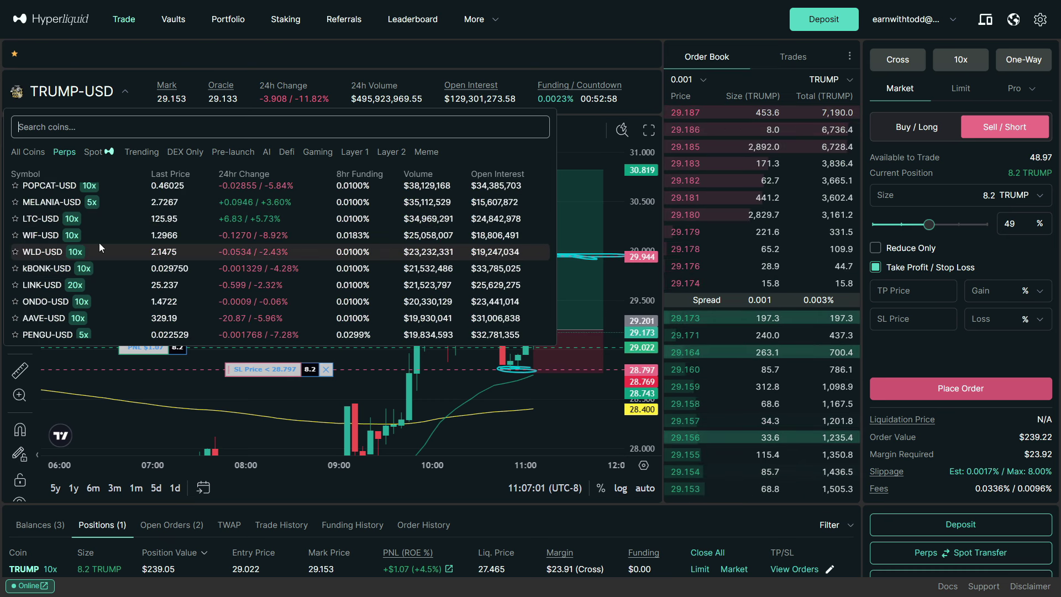
scroll(131, 246, "down", 10)
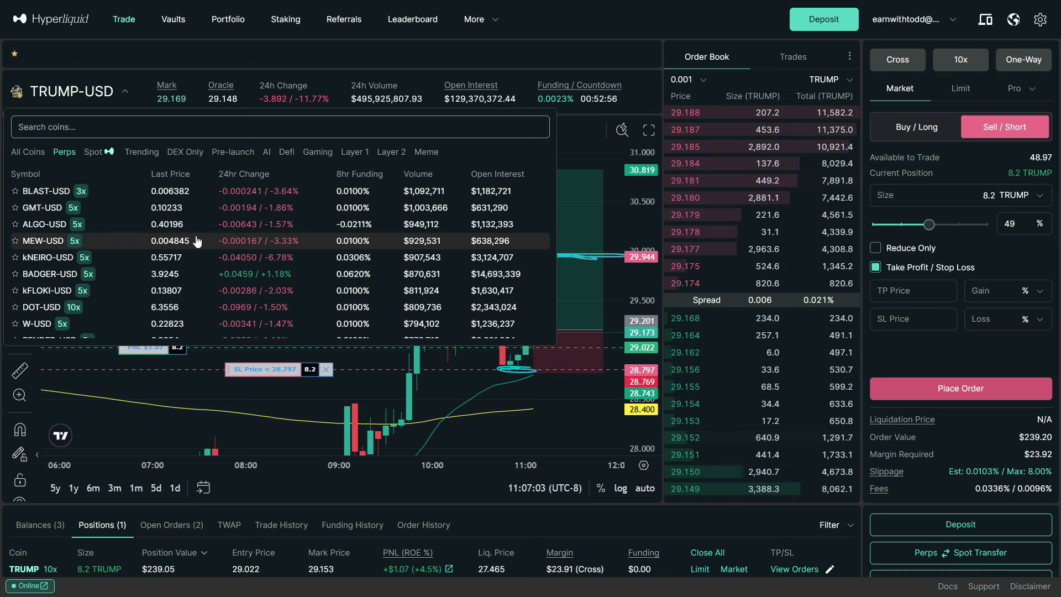
left_click(350, 390)
Step: Examine the recent TRUMP-USD candles around the long position's entry, take-profit and stop-loss levels at a larger price scale
left_click_drag(332, 288, 419, 247)
left_click_drag(655, 323, 656, 346)
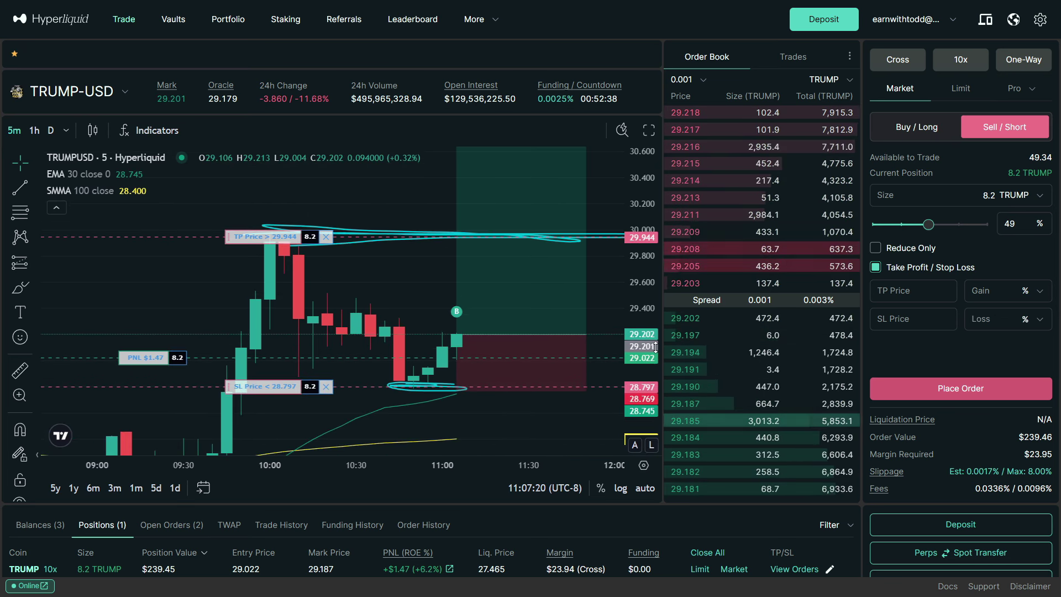
scroll(457, 387, "down", 3)
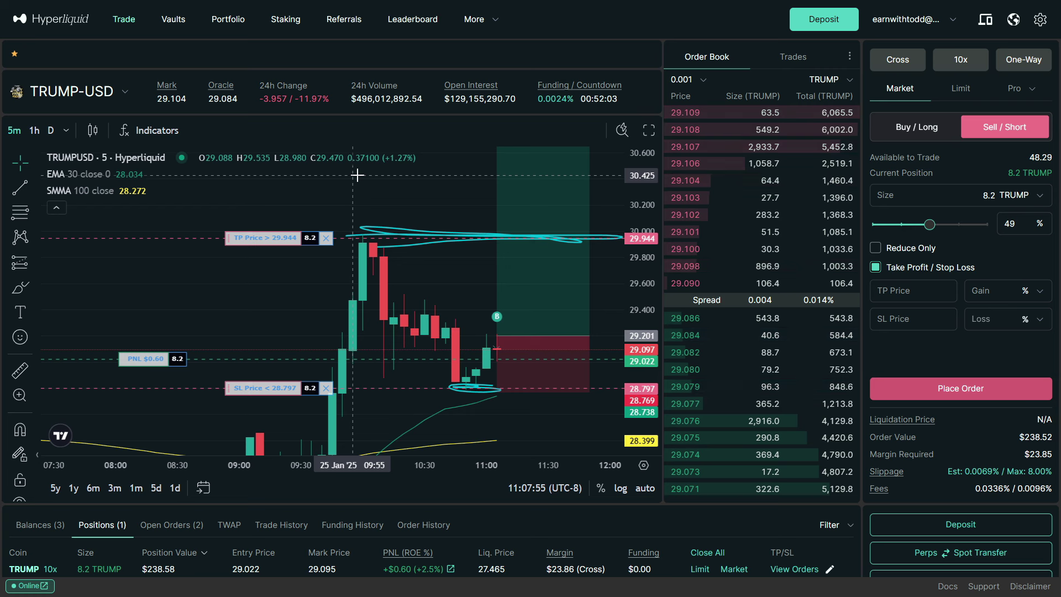
scroll(437, 314, "down", 1)
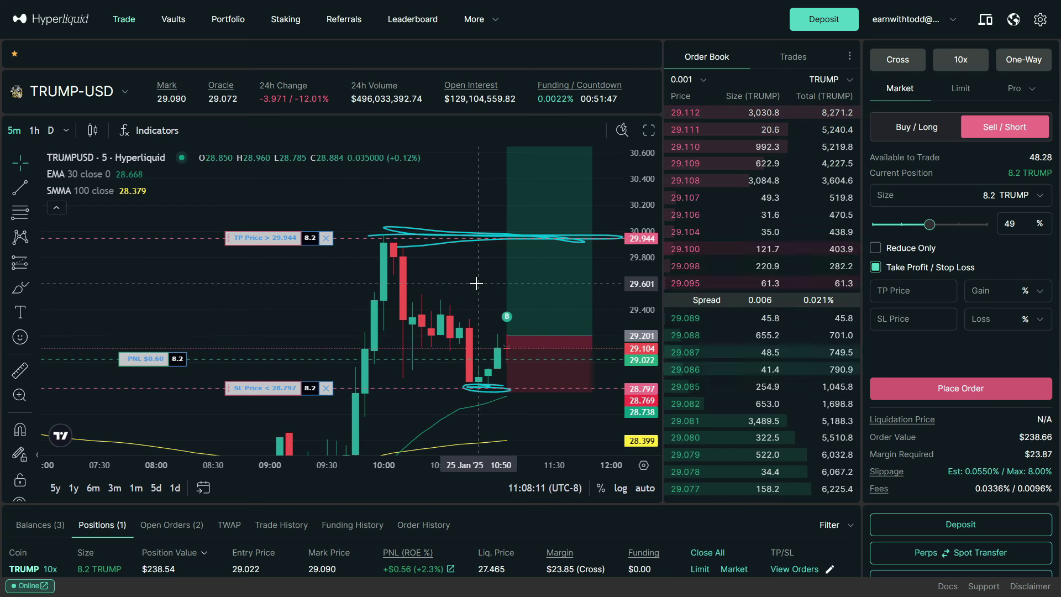